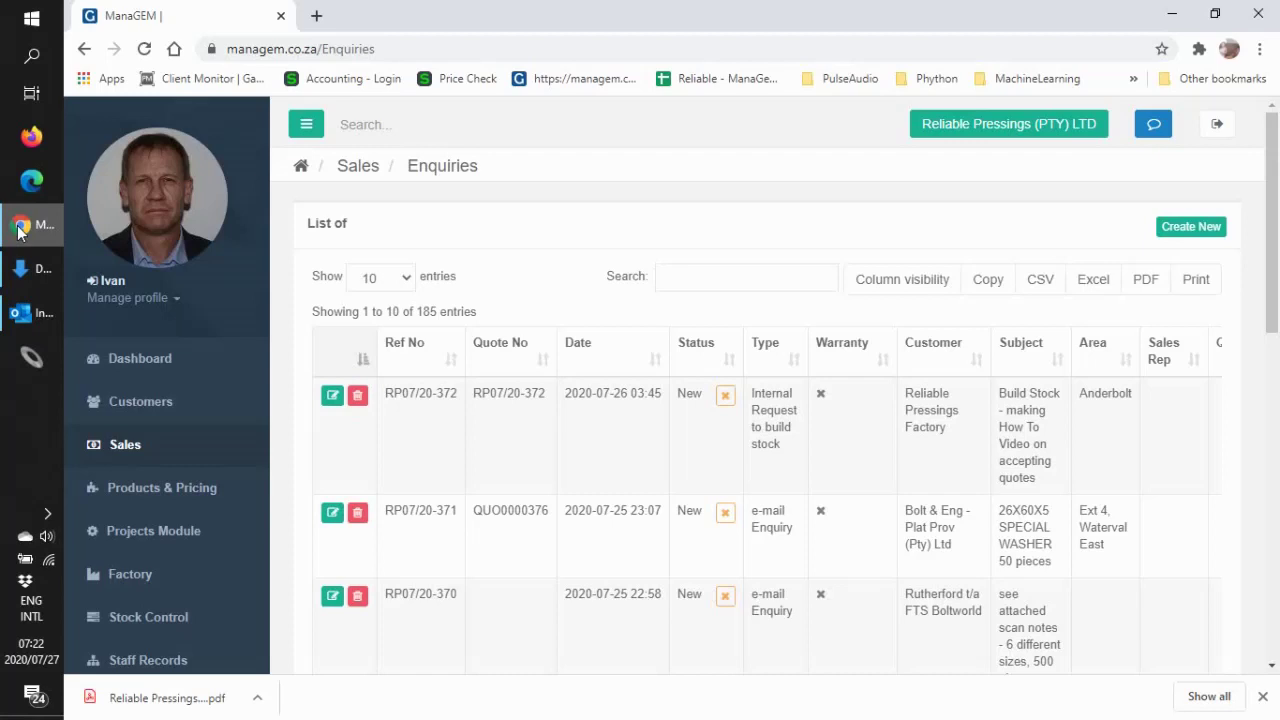
Step: Preview the quote of the Build Stock enquiry for Reliable Pressings Factory and review its details, line items and totals
click(435, 435)
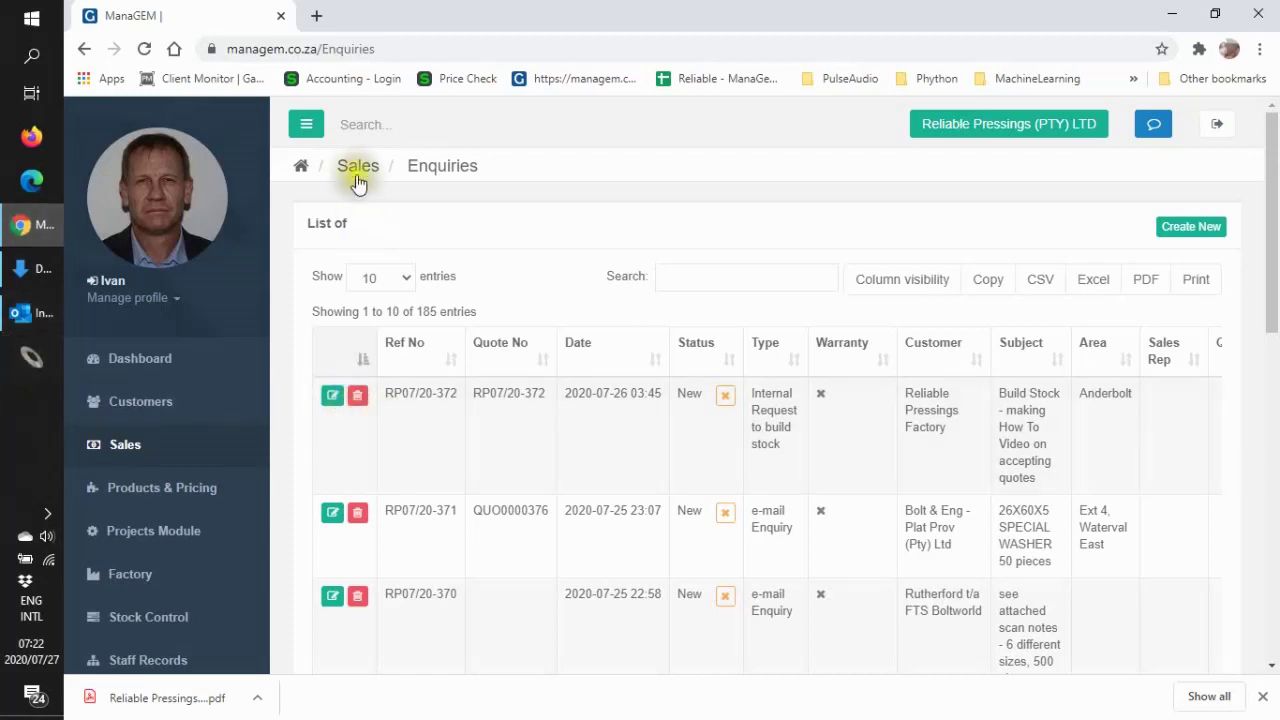
click(304, 124)
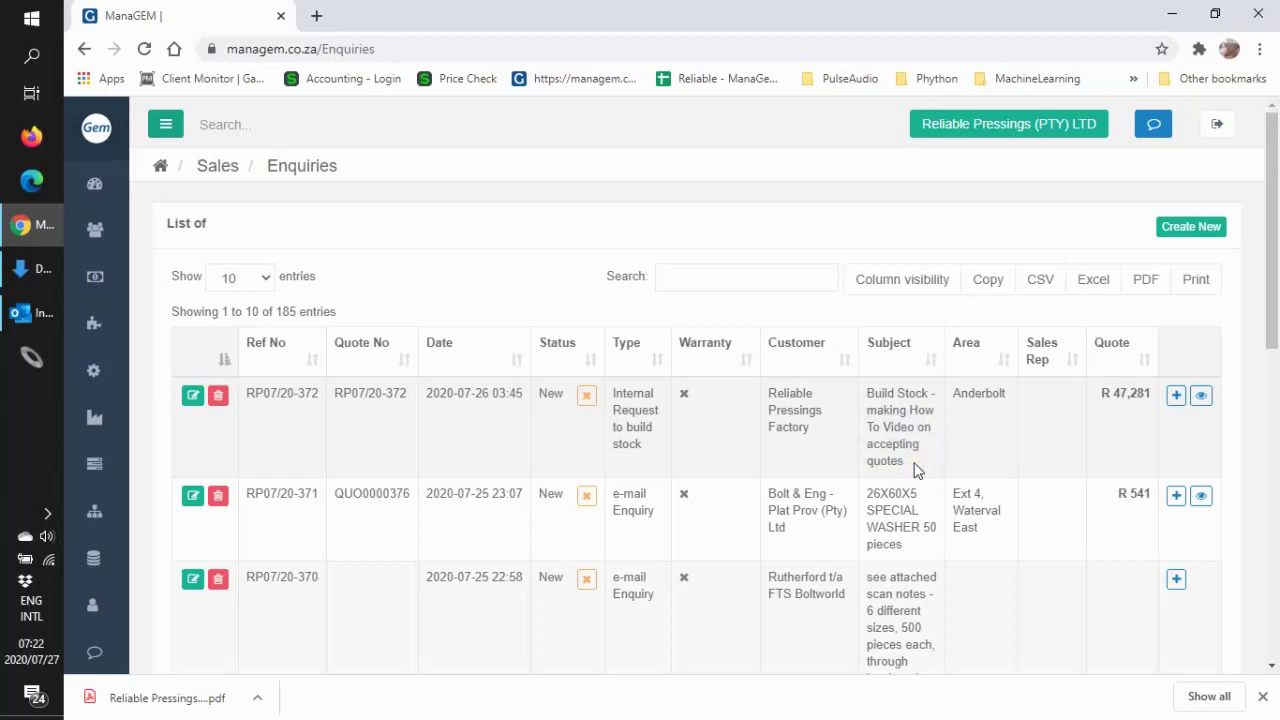
click(1202, 400)
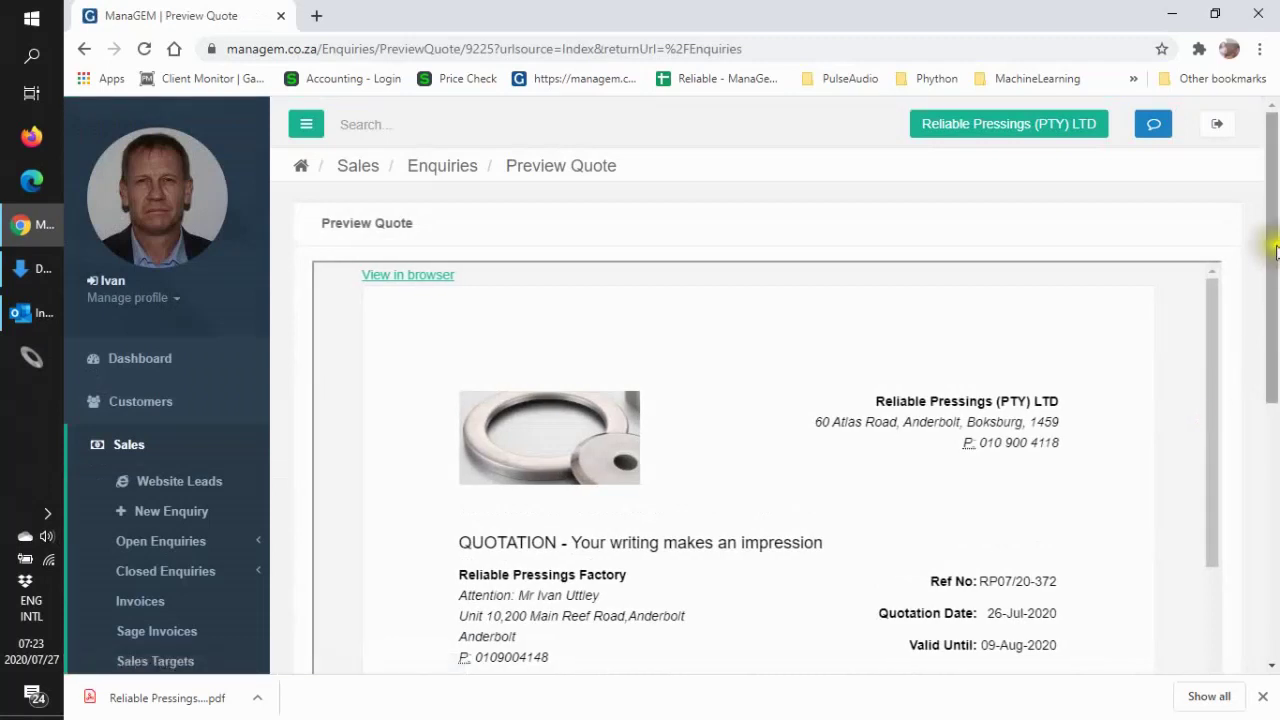
drag(1272, 258, 1246, 425)
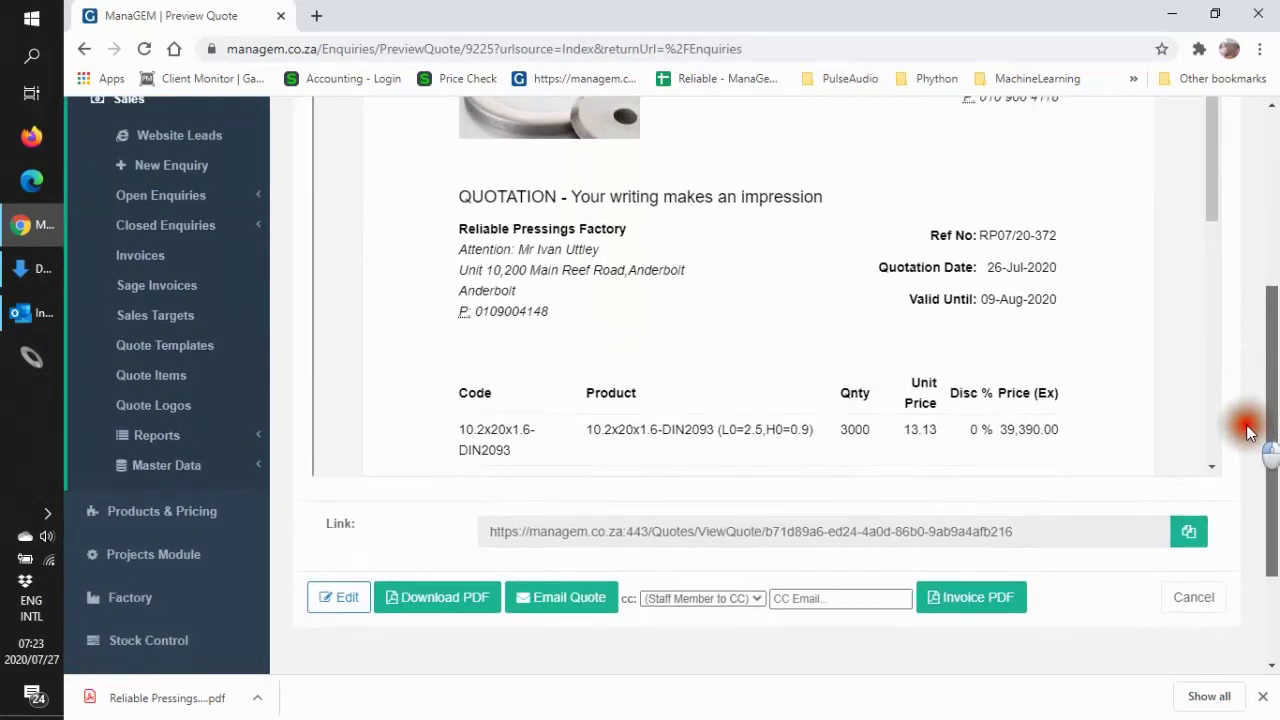
drag(1216, 185, 1200, 260)
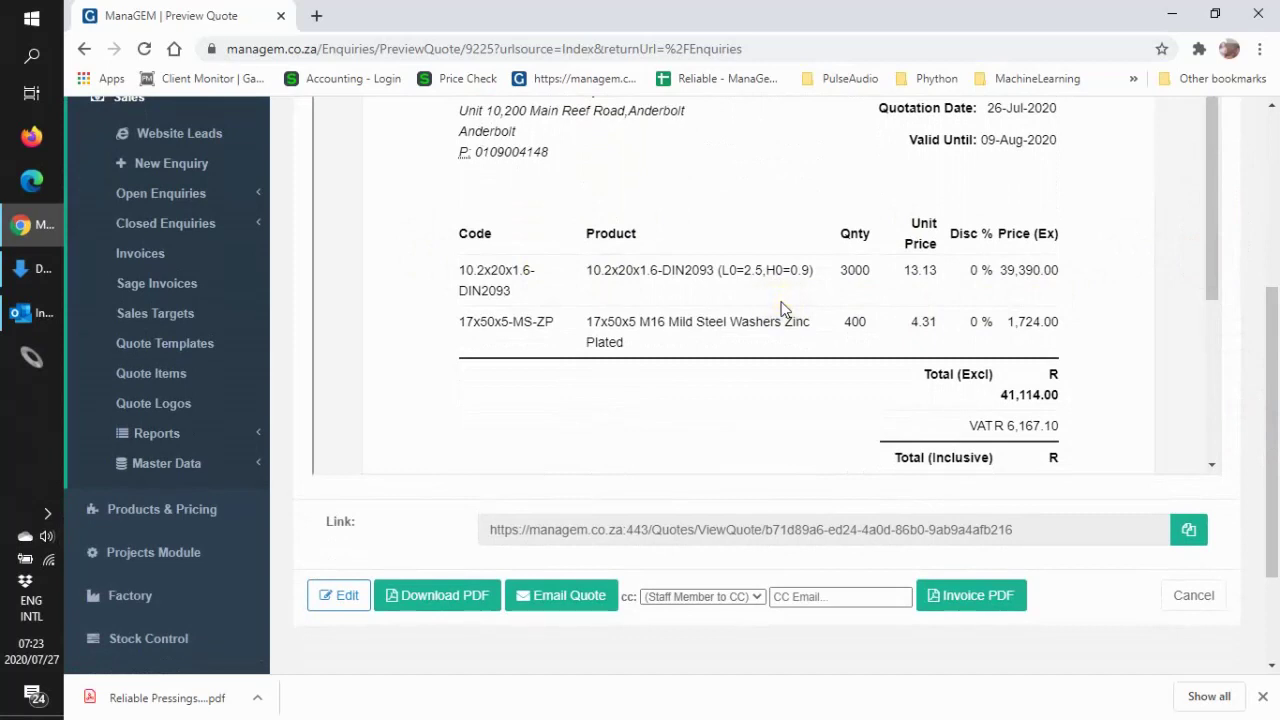
drag(1211, 266, 1230, 177)
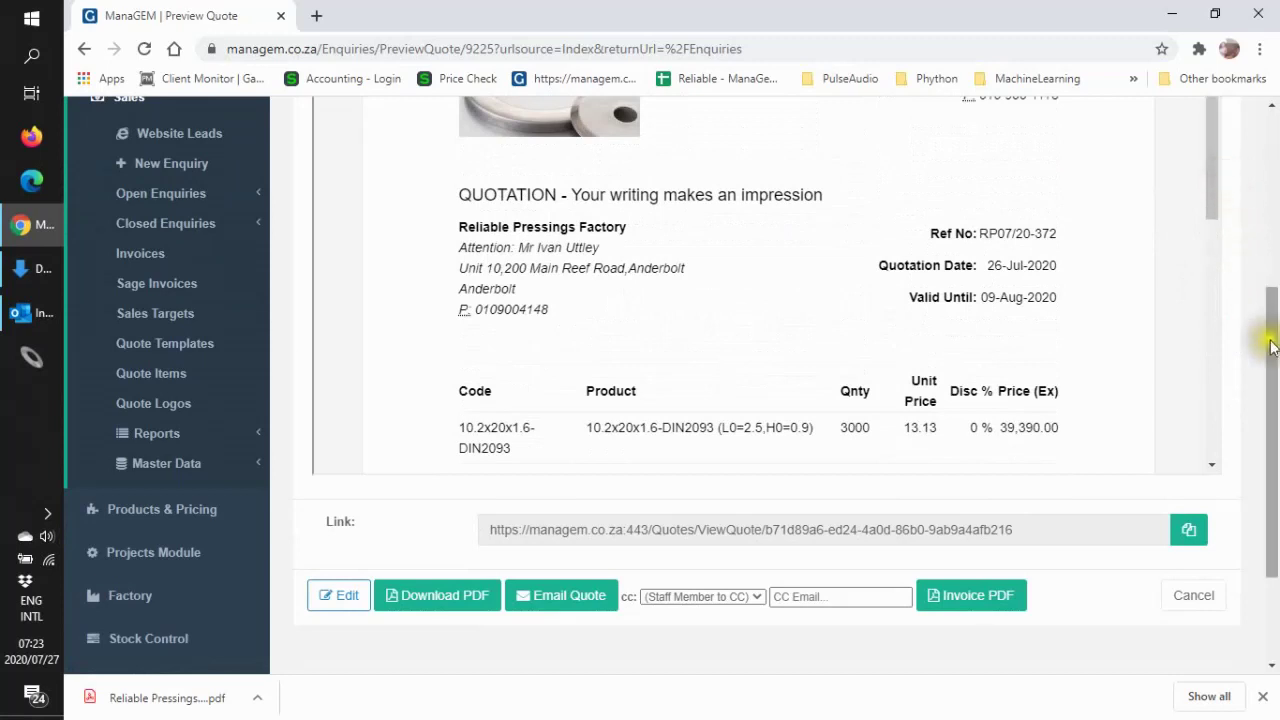
drag(1268, 343, 1276, 108)
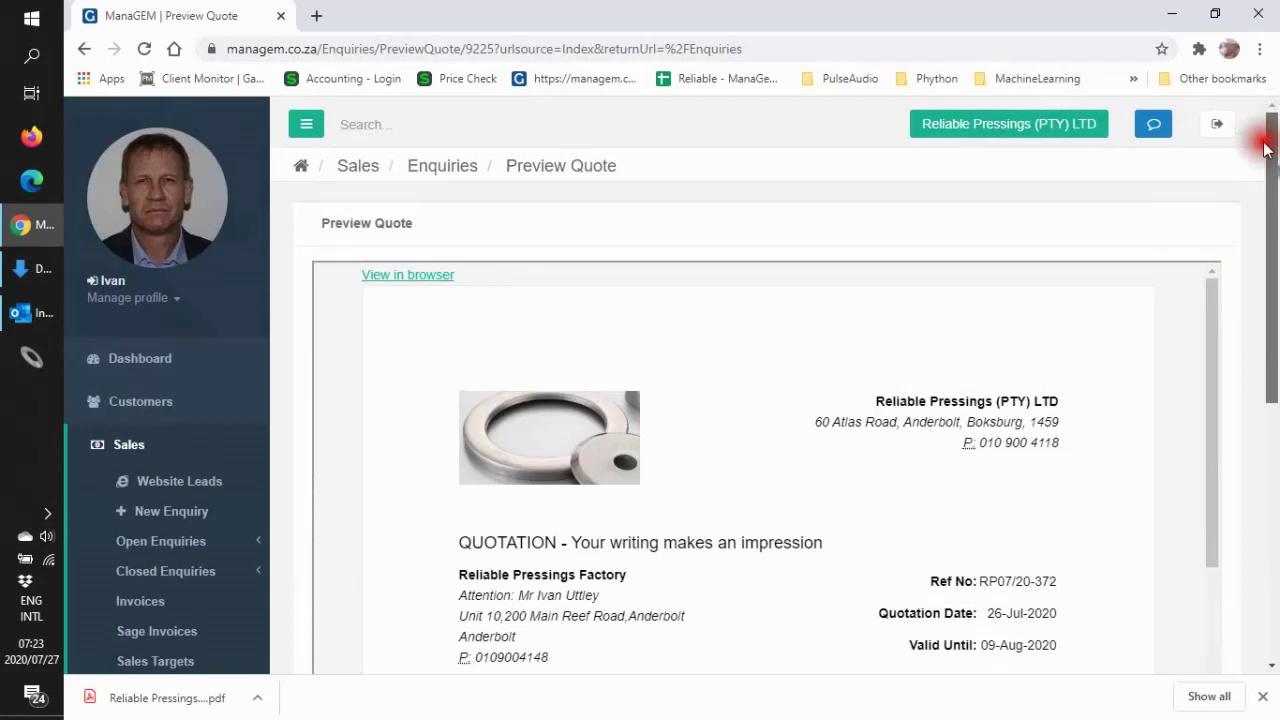
drag(1265, 148, 1276, 178)
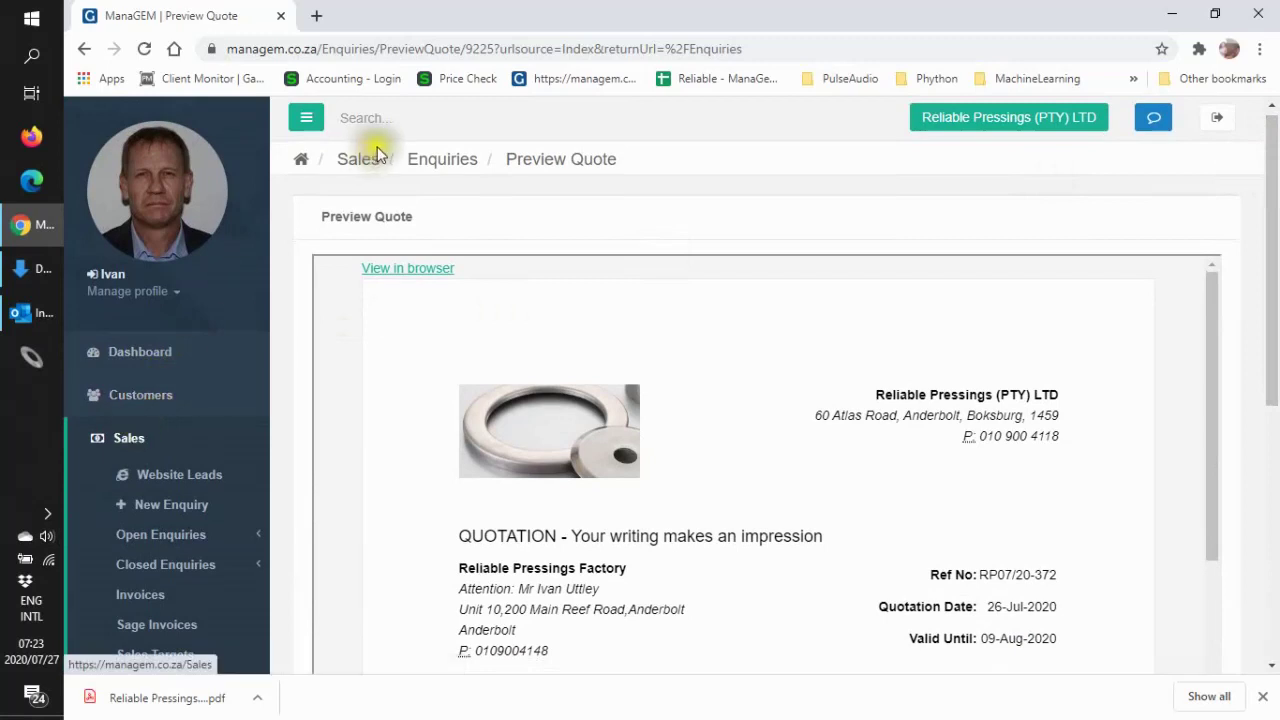
Step: Return to the enquiries list, reopen the Build Stock enquiry's quote preview and display the browser version of the quotation
click(444, 159)
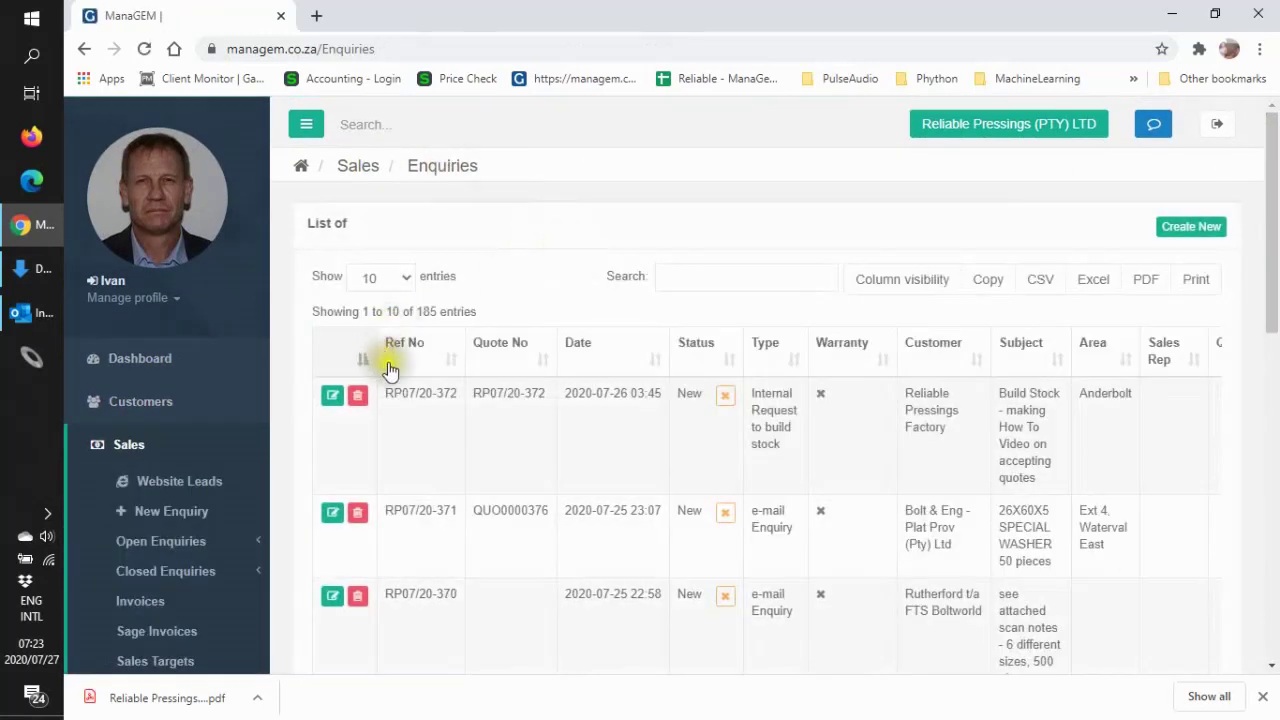
drag(1271, 271, 1272, 140)
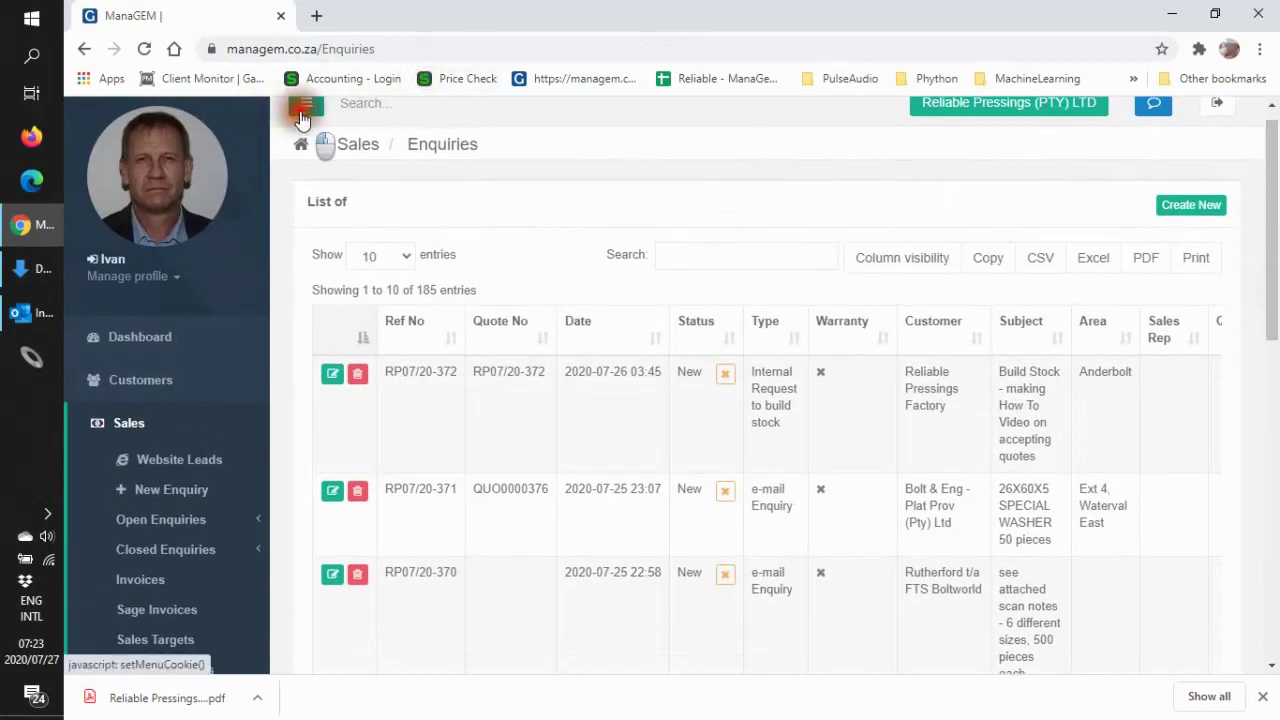
click(303, 112)
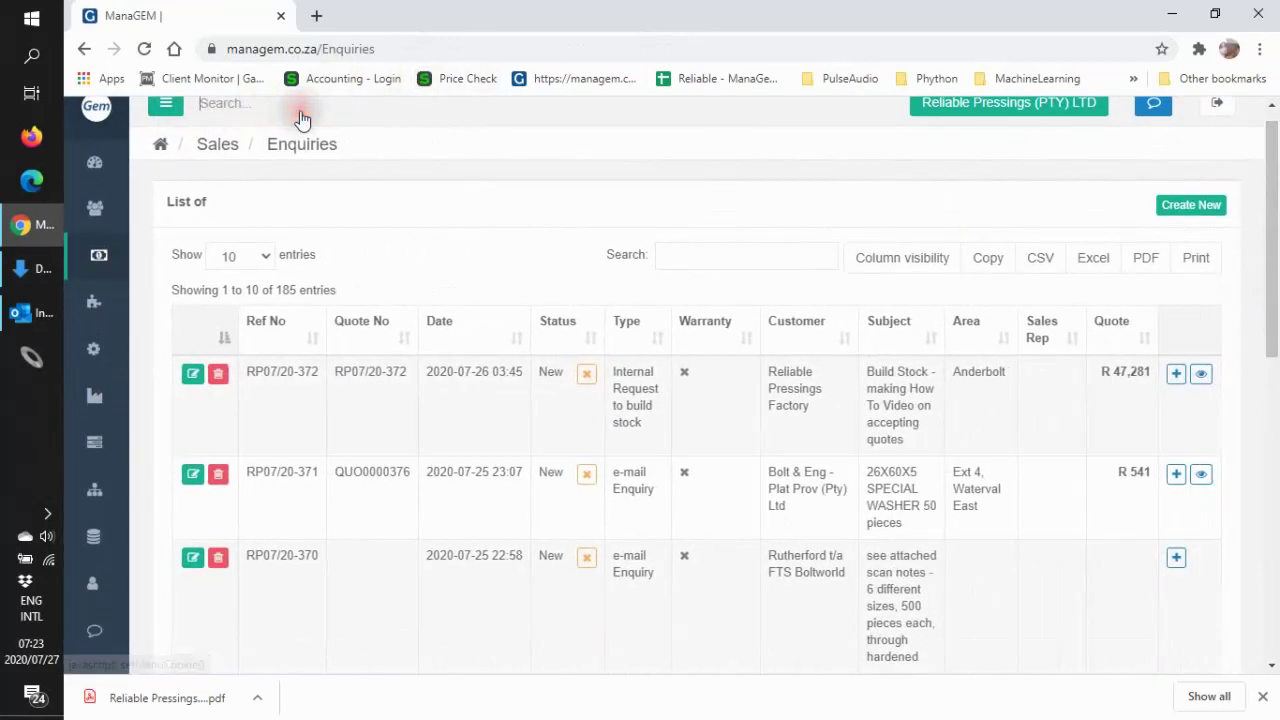
click(1200, 380)
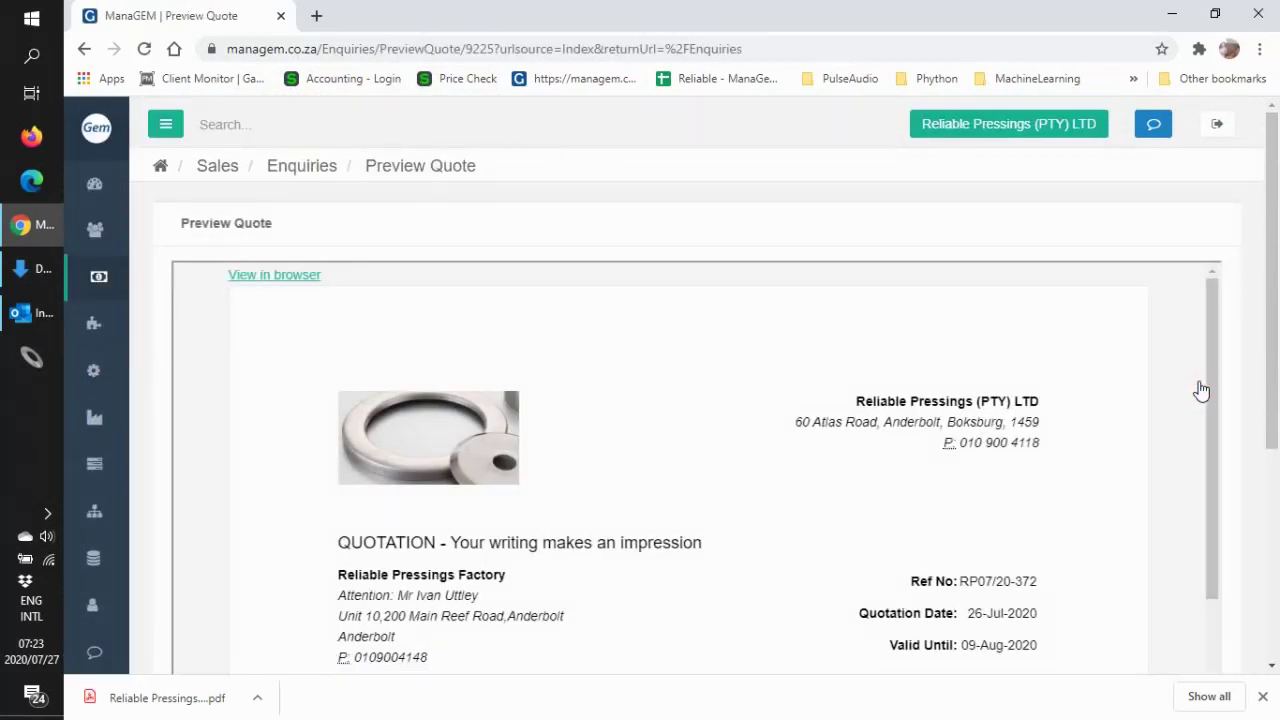
click(302, 284)
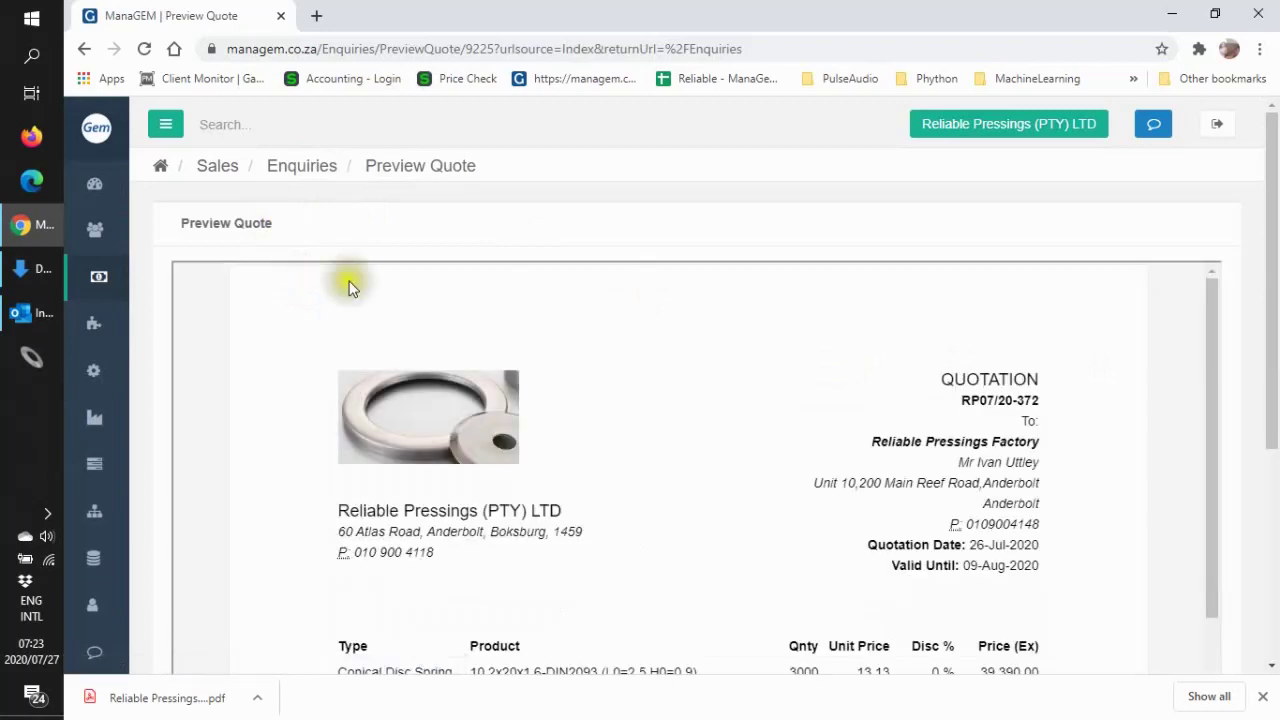
Step: Review the quotation's products and totals, and choose to accept the quote to bring up the acceptance form
drag(1272, 308, 1263, 442)
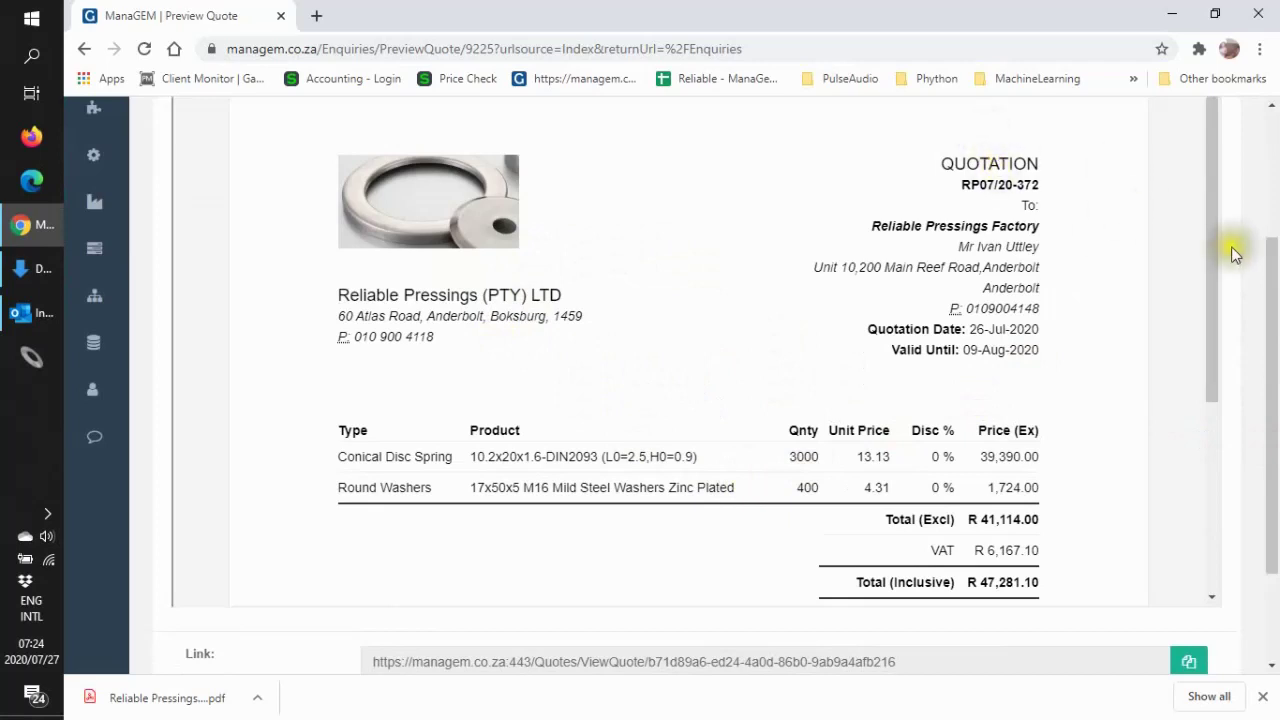
drag(1209, 254, 1203, 488)
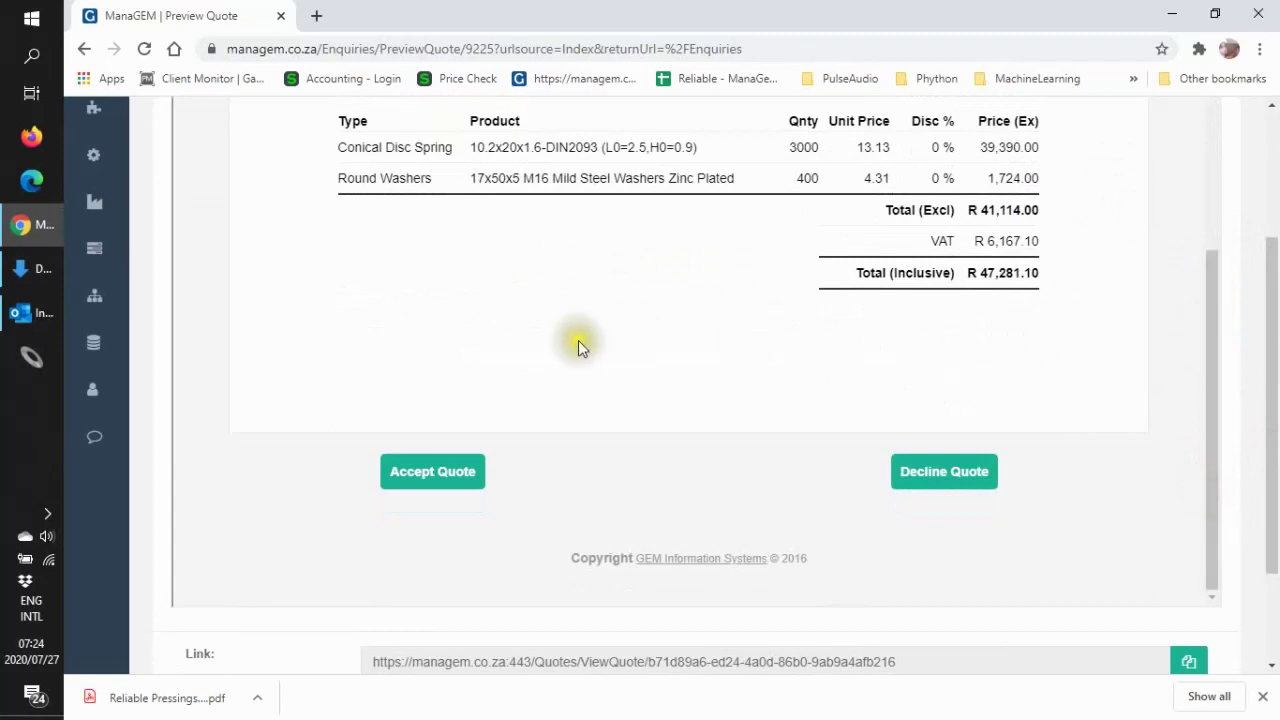
click(442, 480)
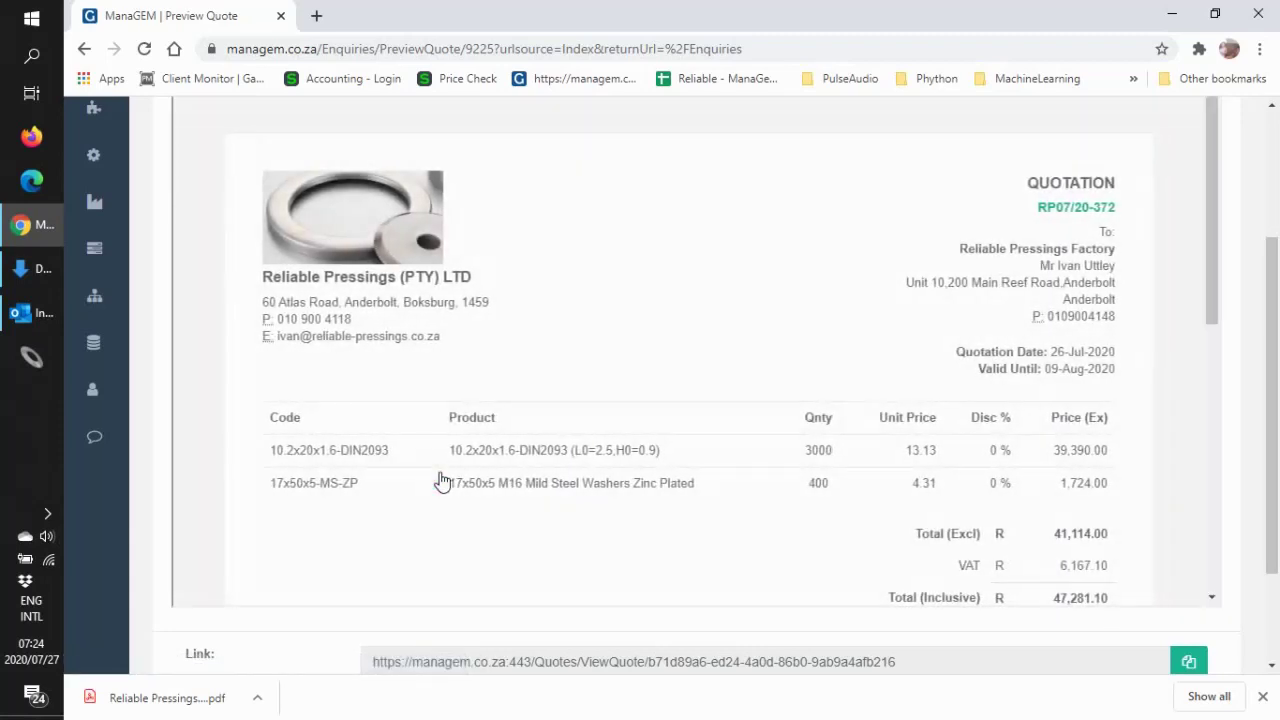
Step: Enter the purchase order number in the quotation's acceptance form and submit the acceptance
click(1211, 237)
drag(1211, 232, 1211, 446)
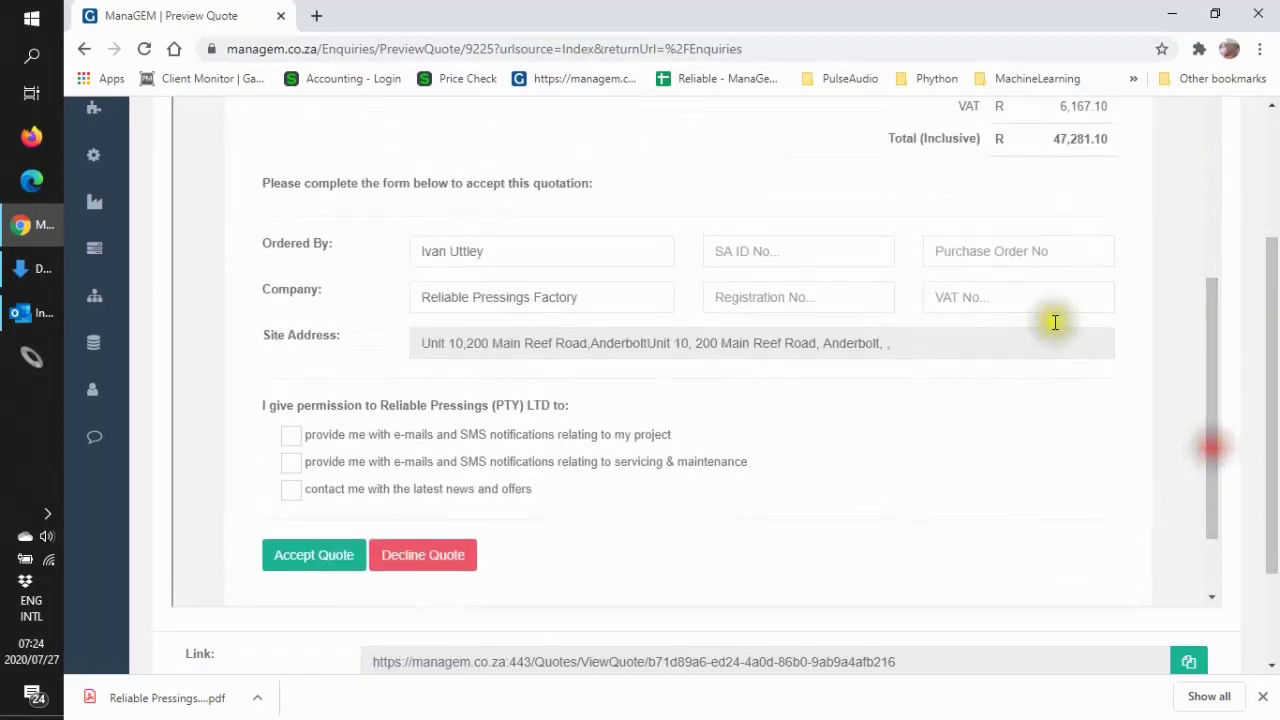
click(981, 254)
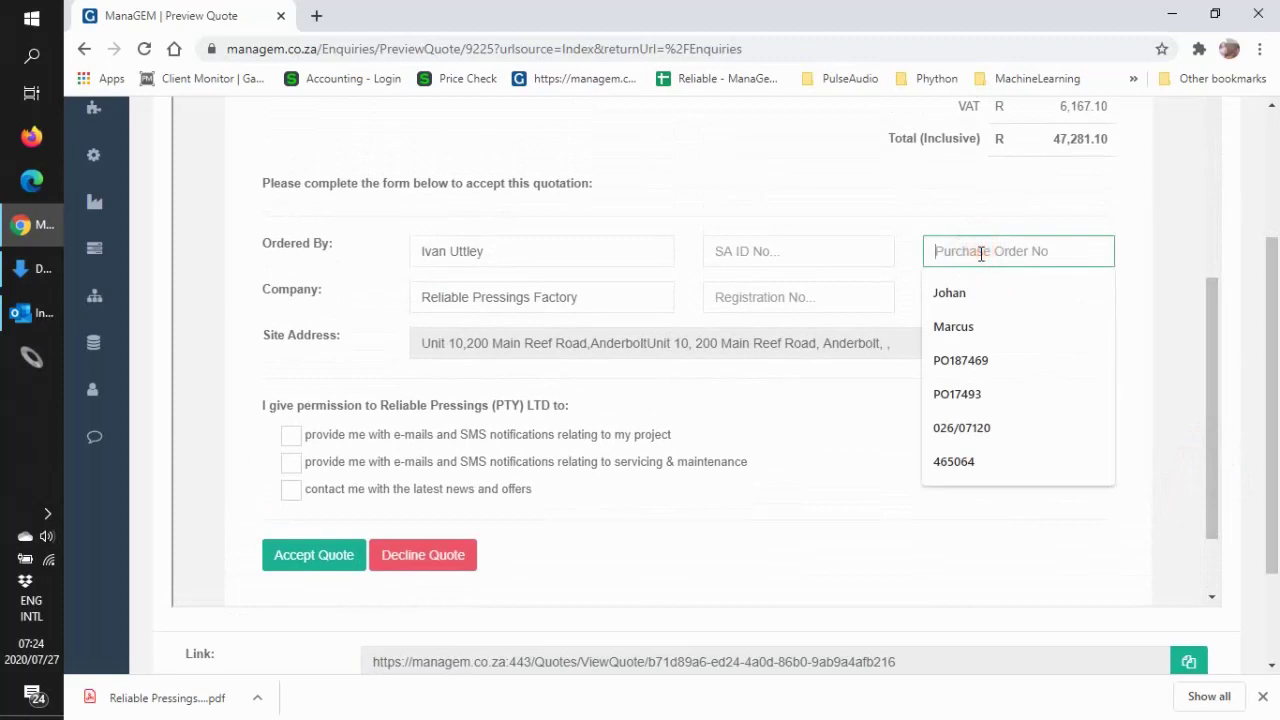
text(PO)
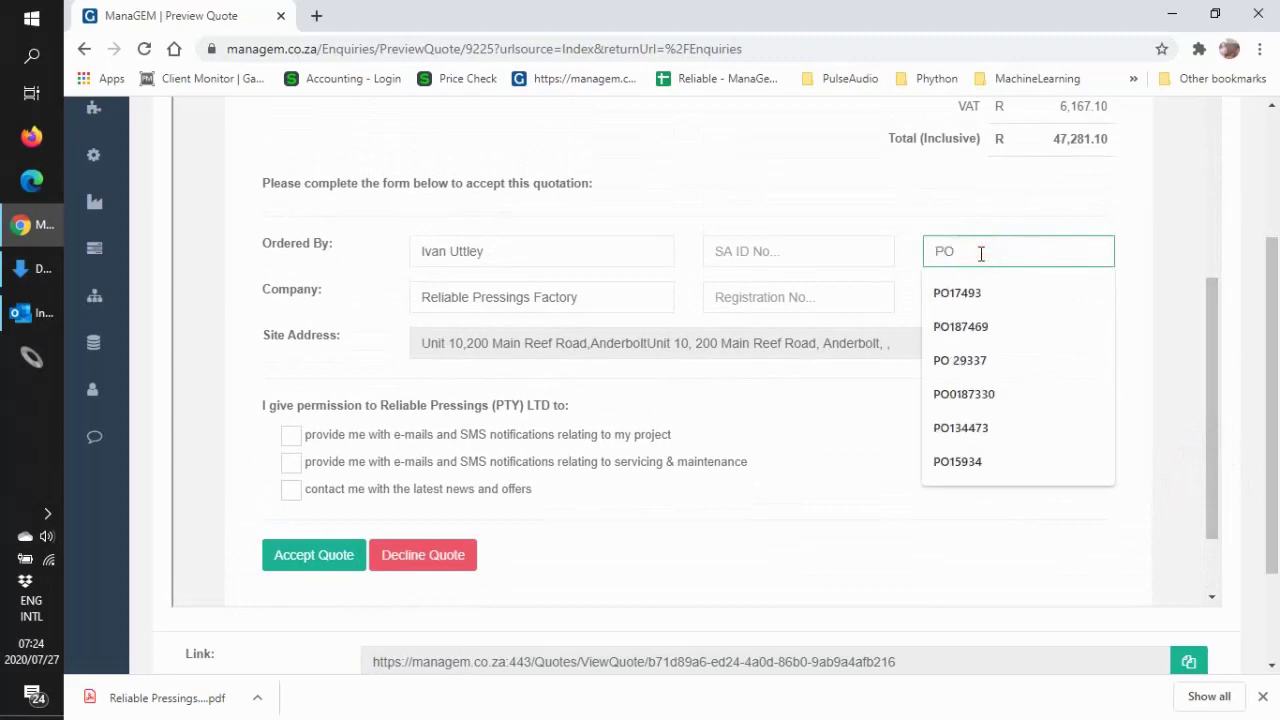
text( 123456)
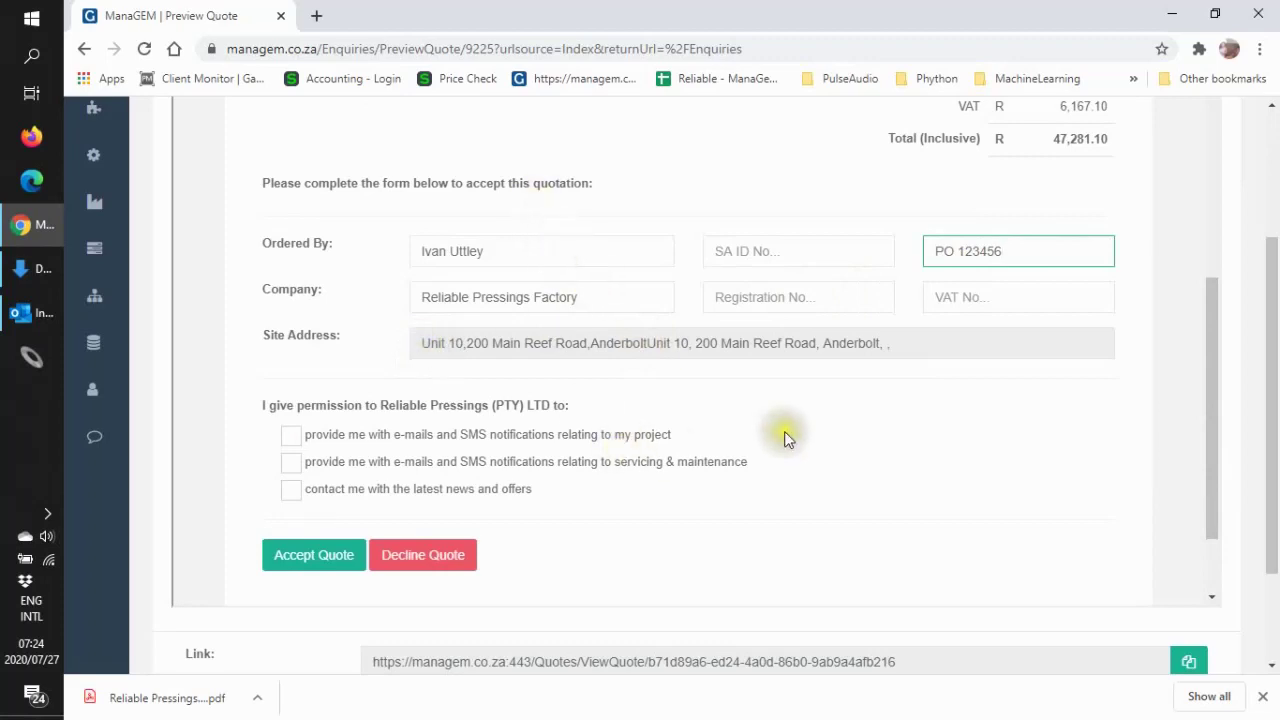
click(309, 562)
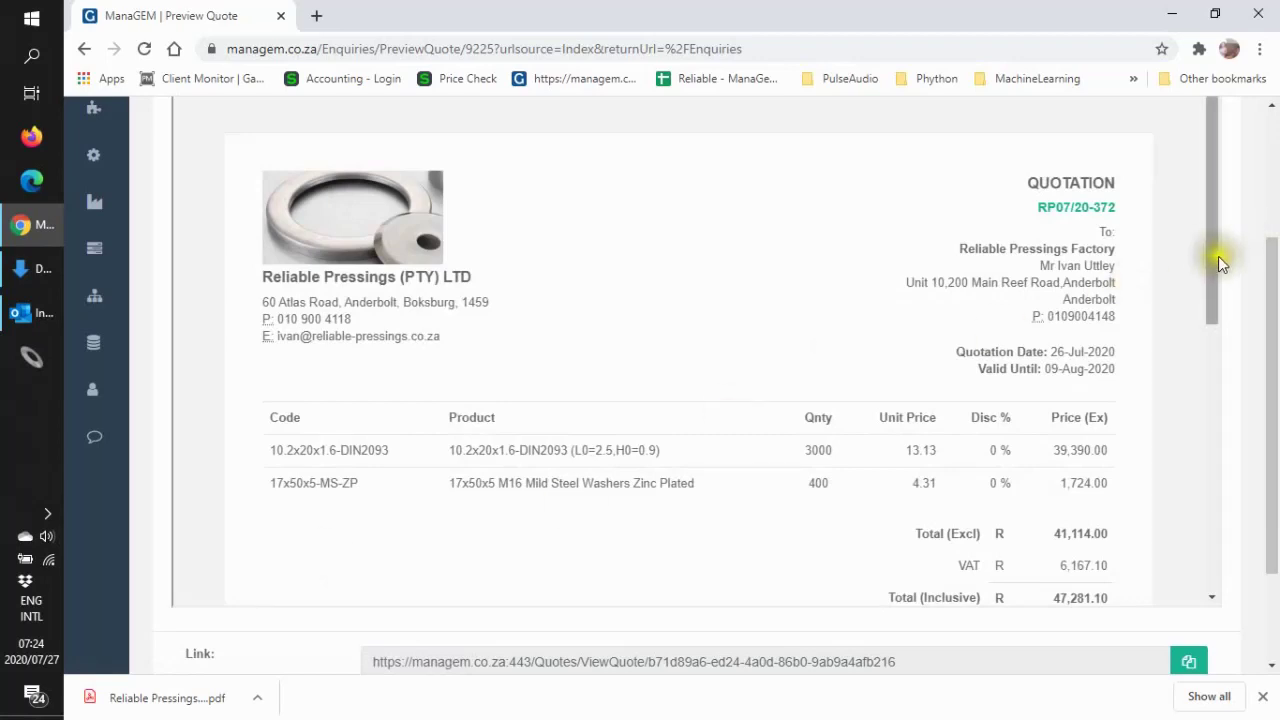
Step: Check the end of the accepted quotation and close the preview to return to the enquiries list
drag(1211, 267, 1166, 677)
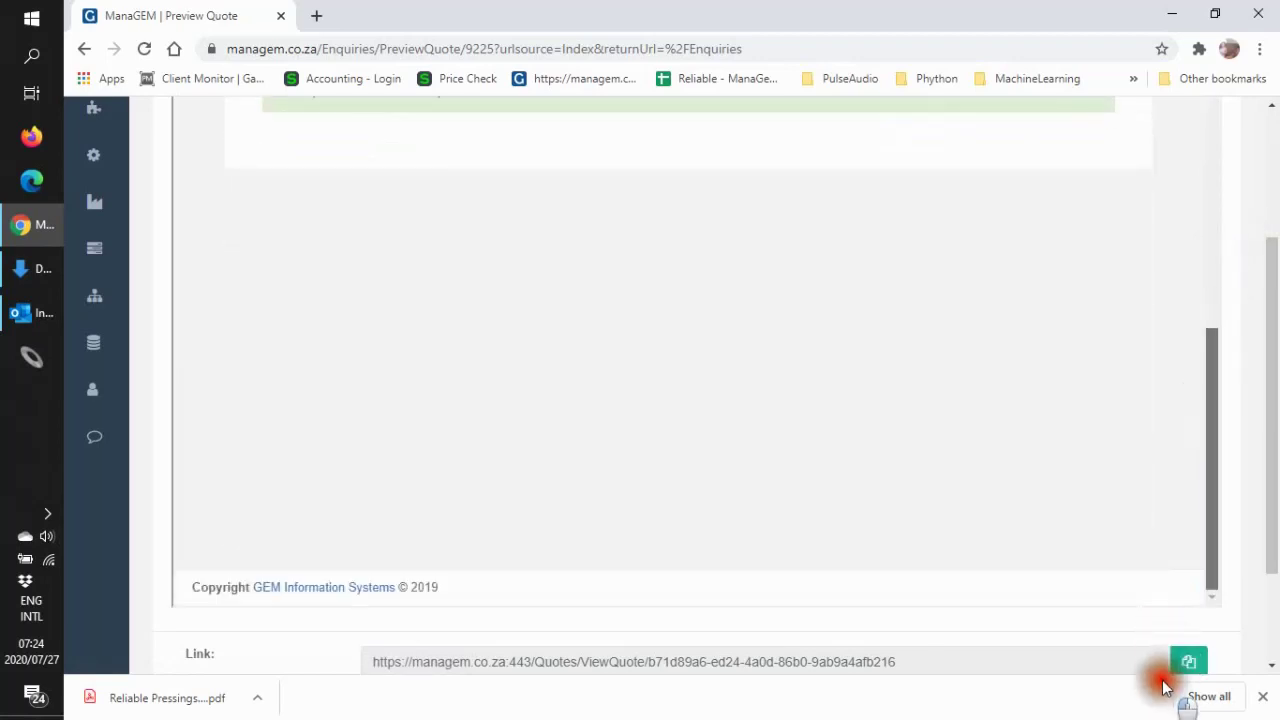
drag(1272, 527, 1266, 611)
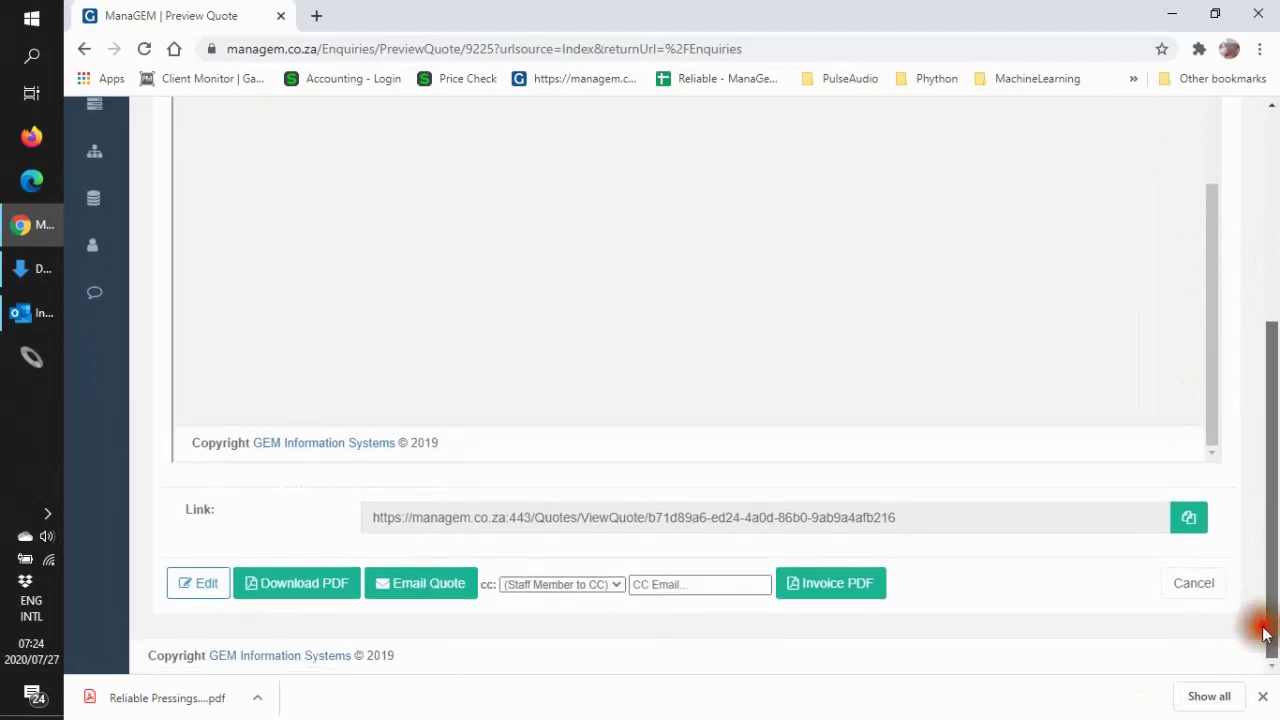
click(1199, 593)
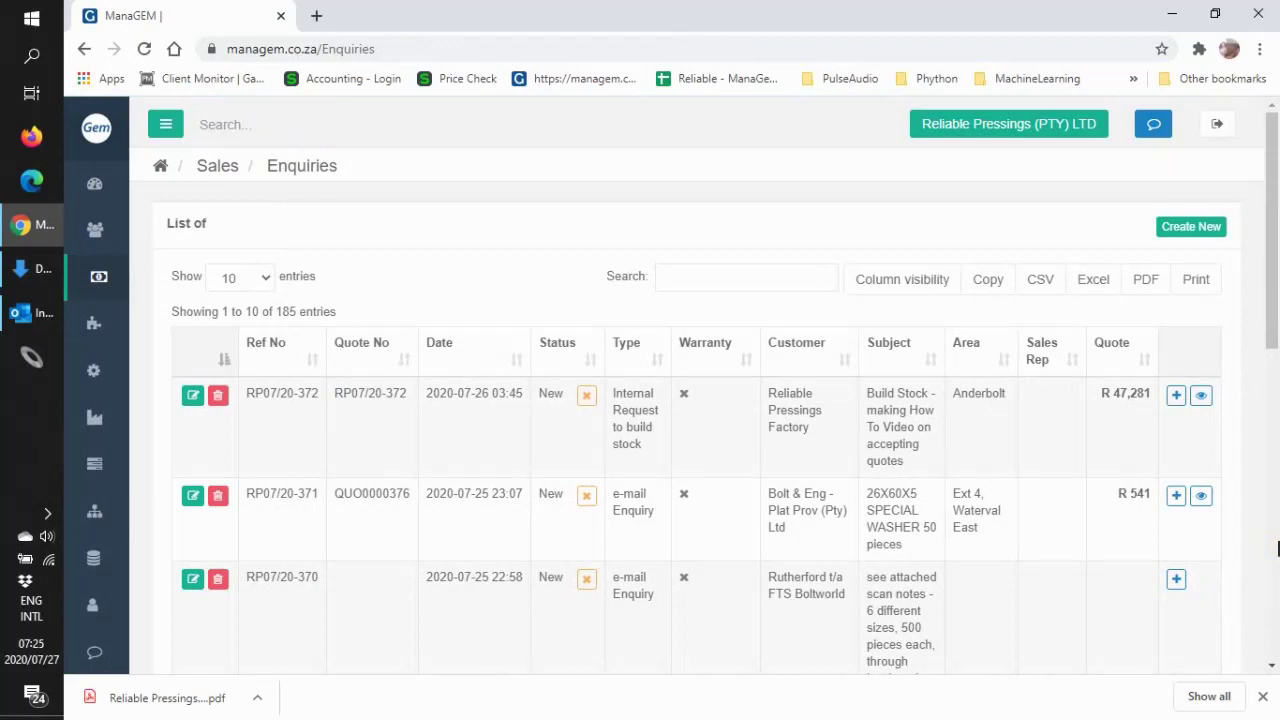
Step: Open the Factory module's list of pending jobs
click(163, 128)
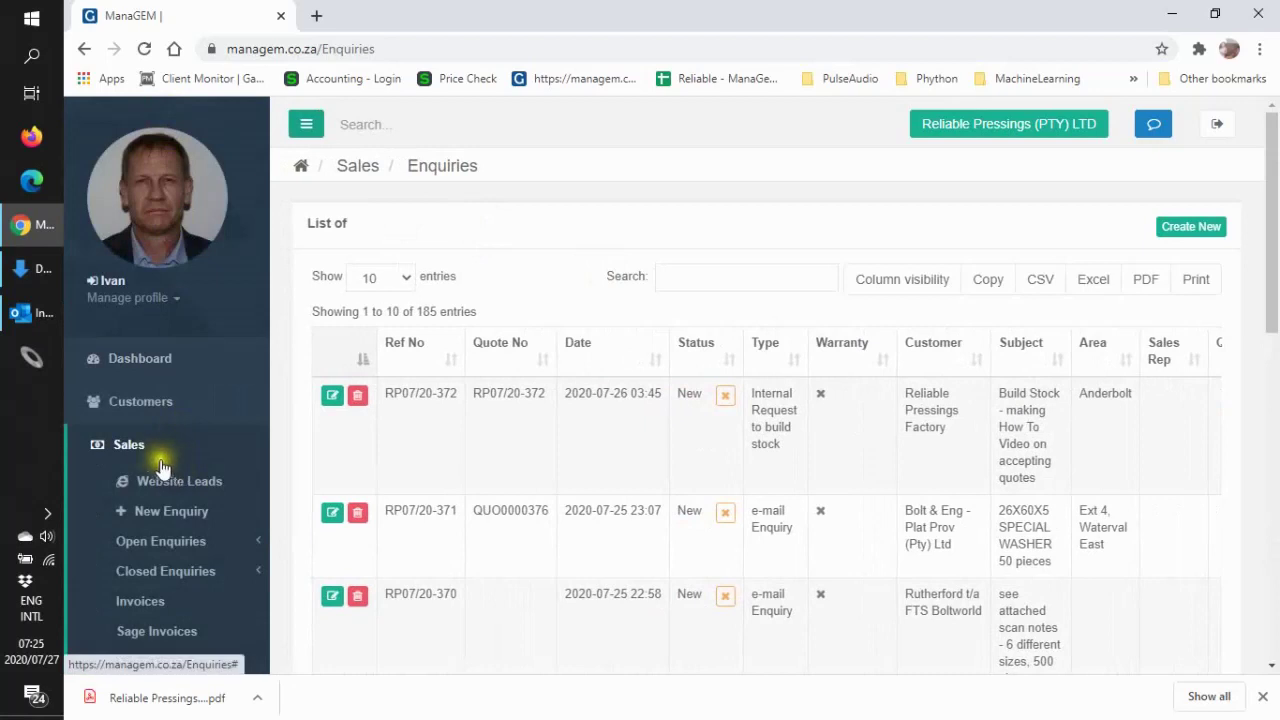
click(125, 450)
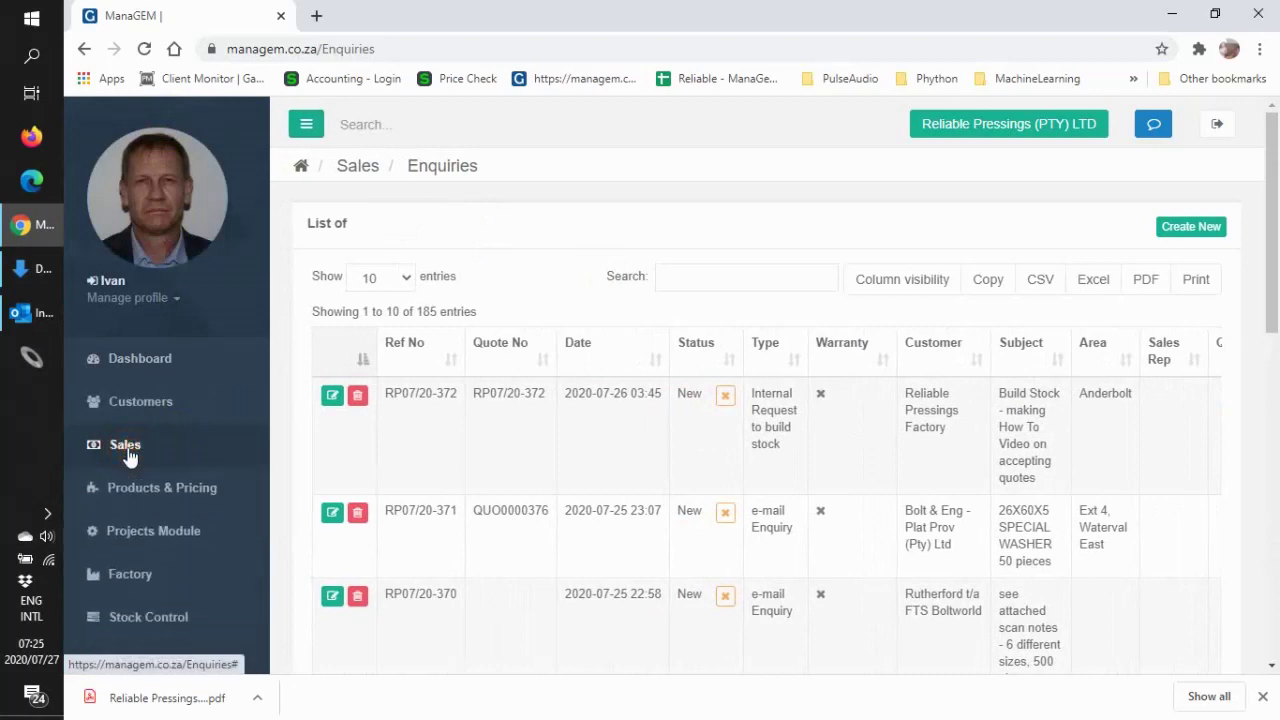
click(128, 577)
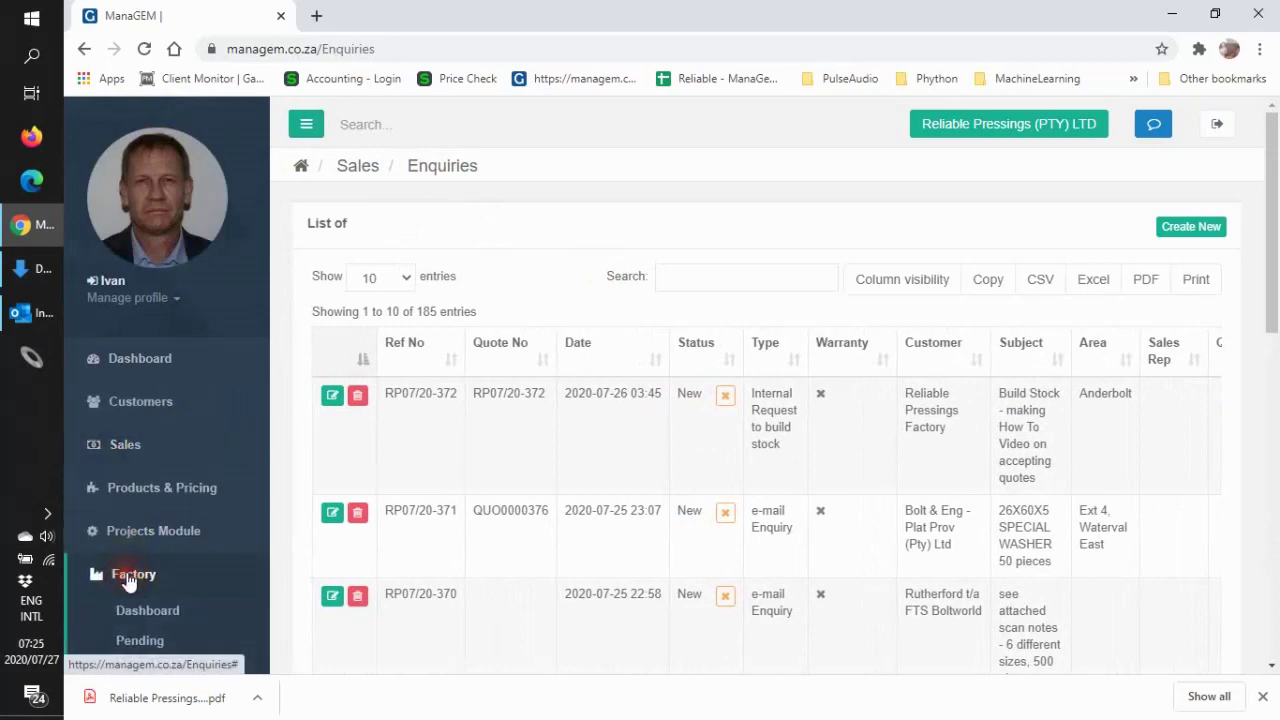
drag(1268, 232, 1270, 318)
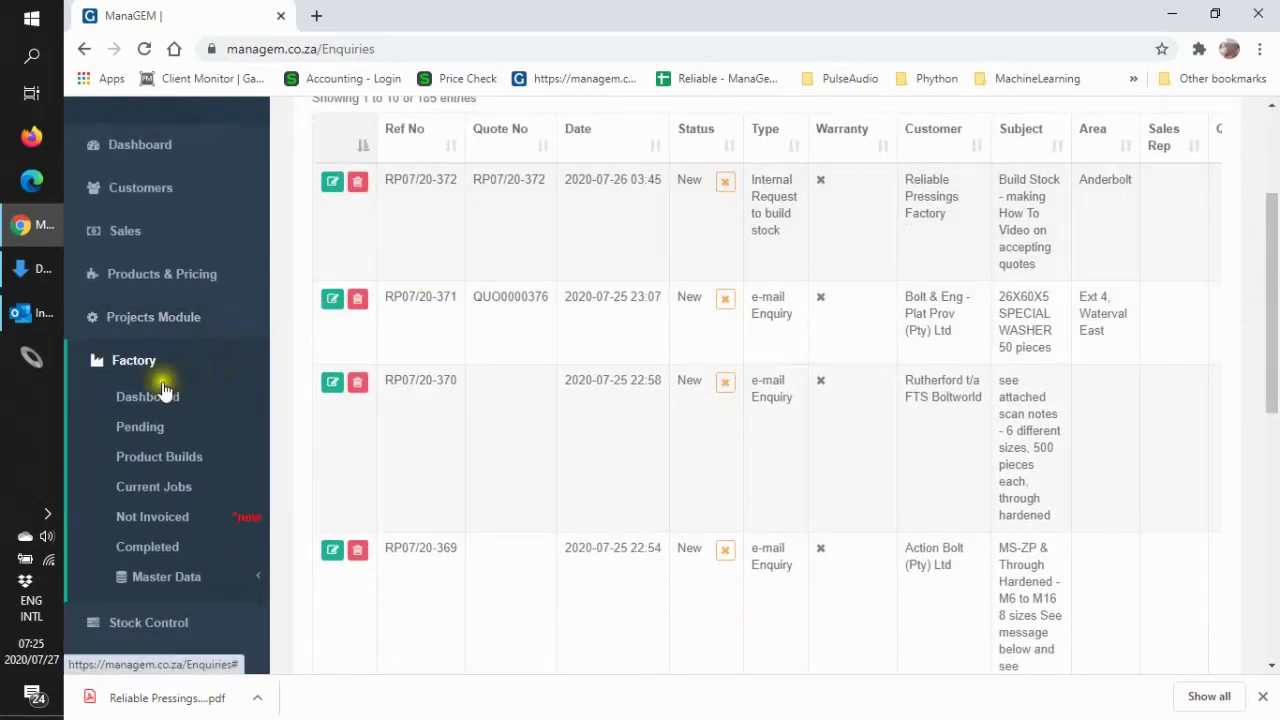
click(140, 434)
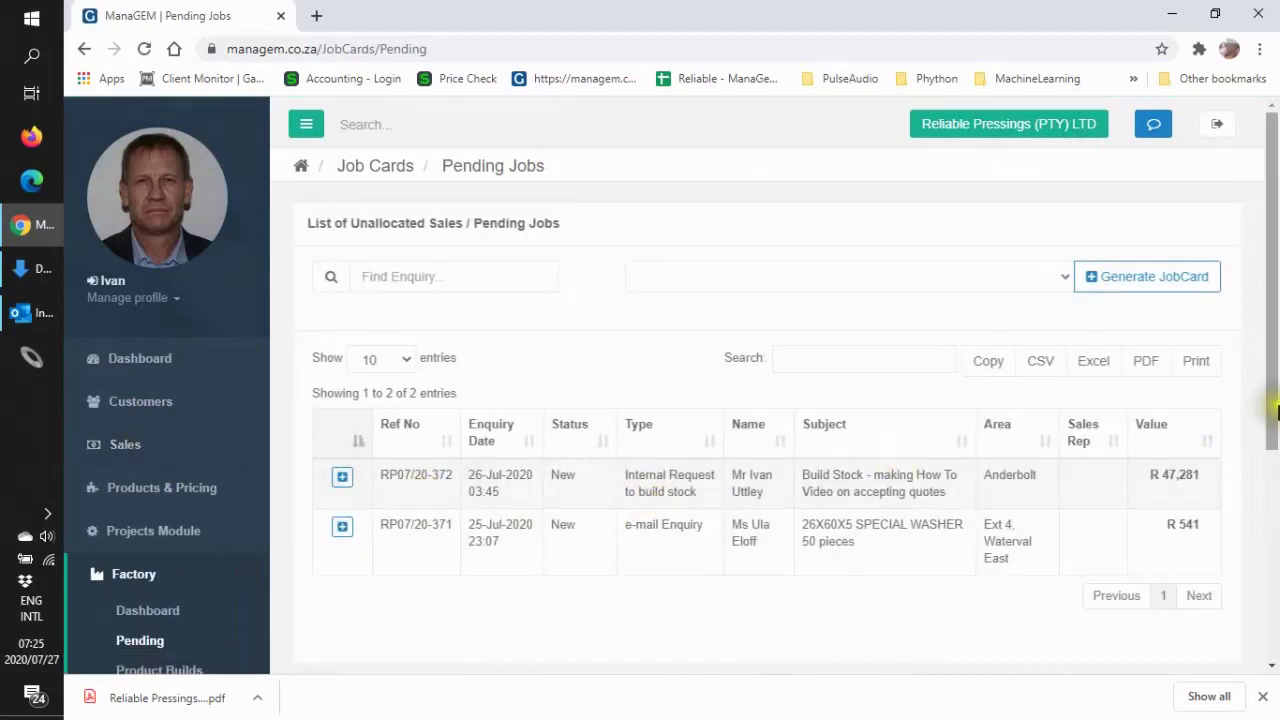
Step: Enlarge the page to 110% zoom and collapse the navigation sidebar to give the pending jobs table more room
click(1262, 50)
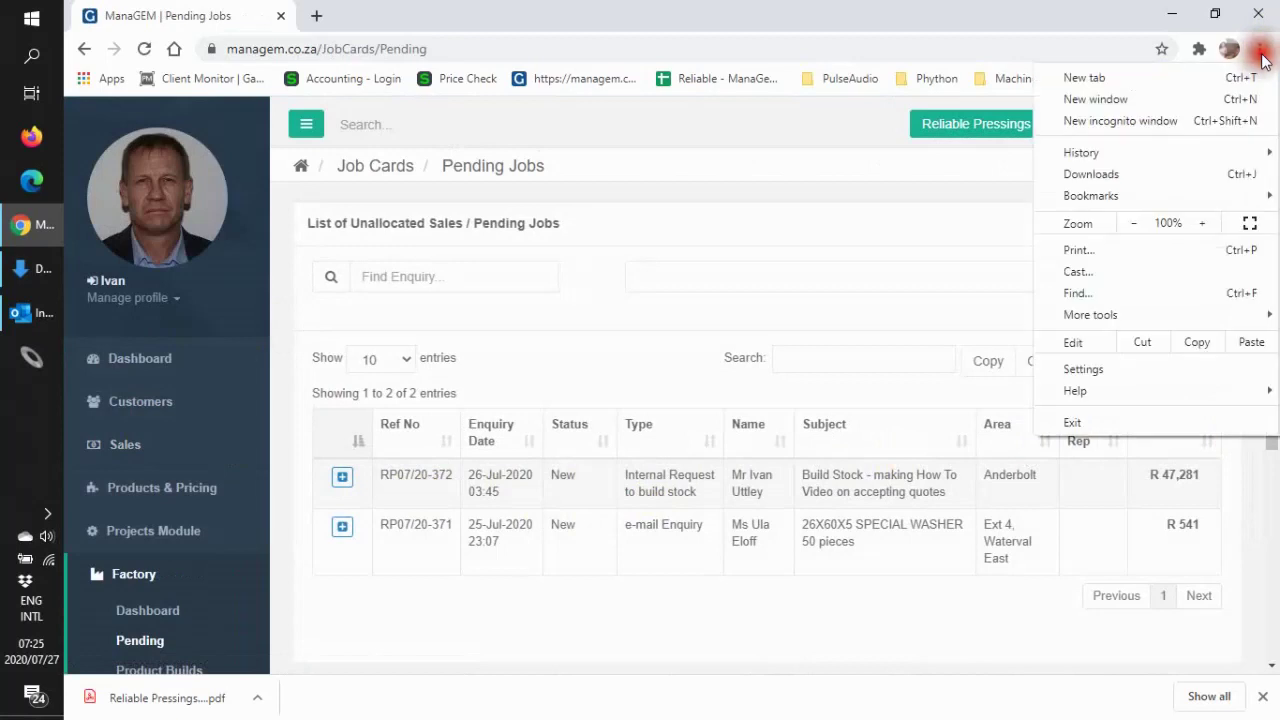
click(1202, 223)
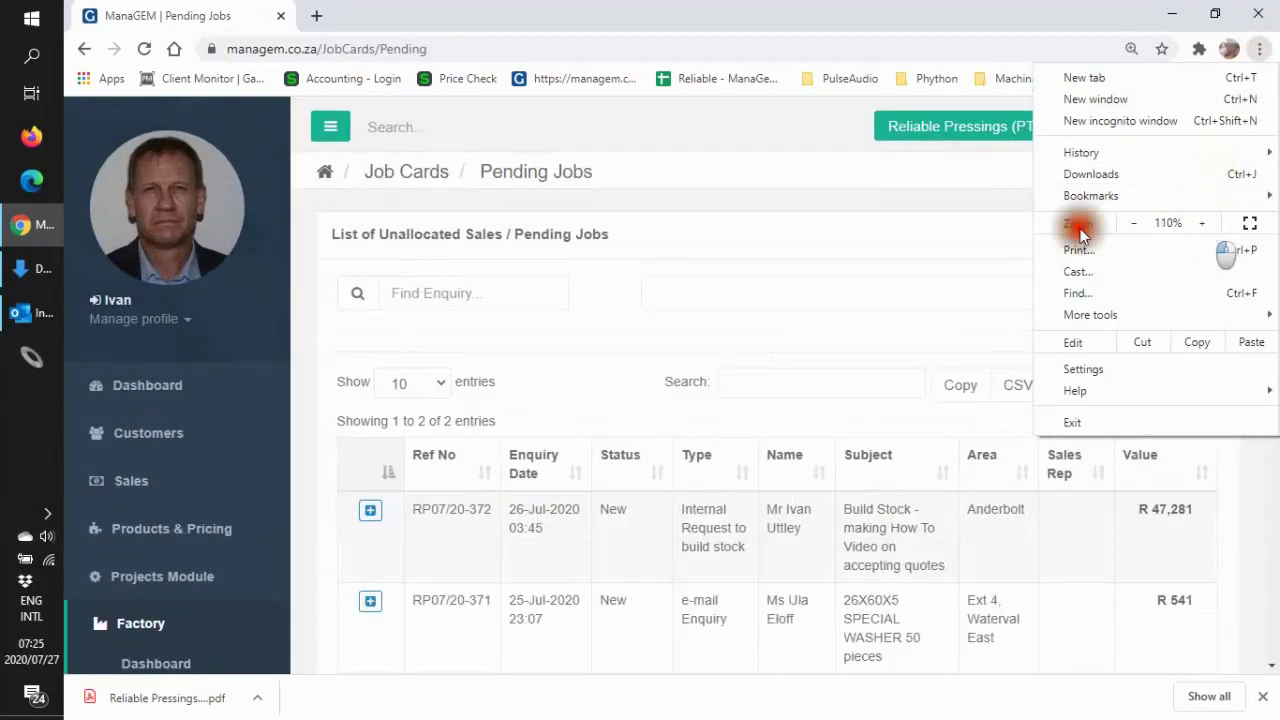
click(916, 264)
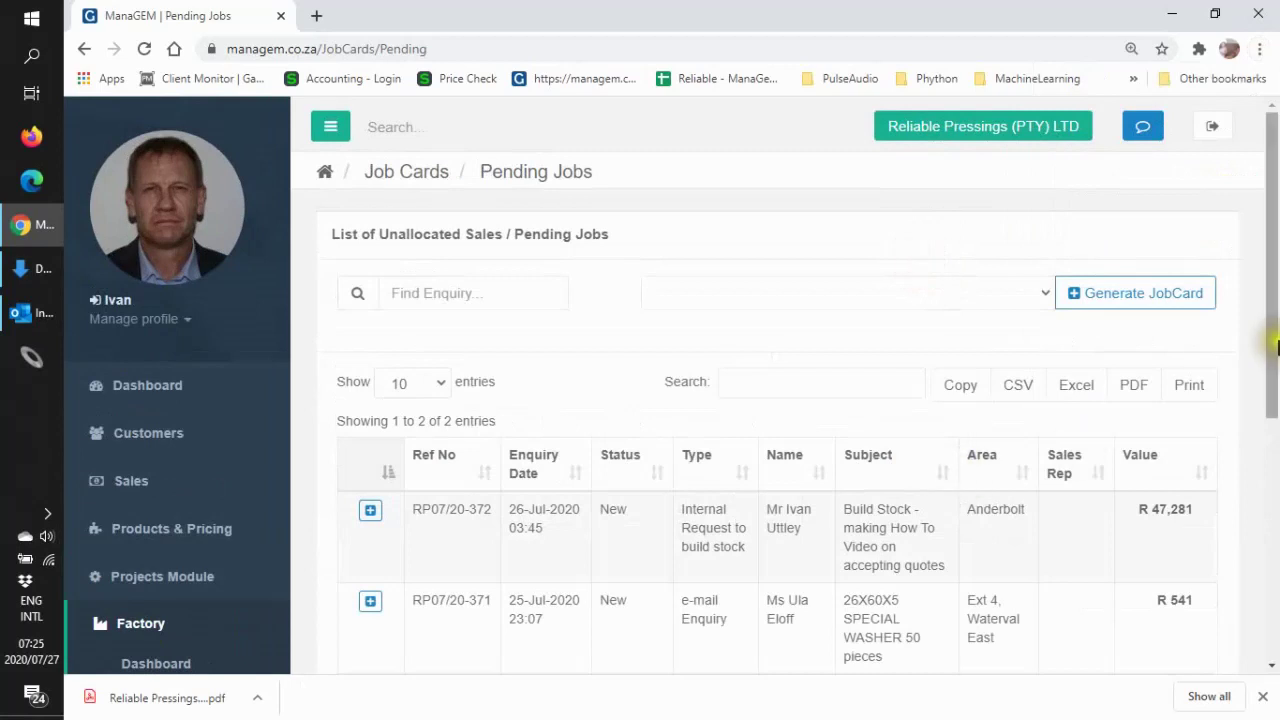
drag(1275, 347, 1273, 314)
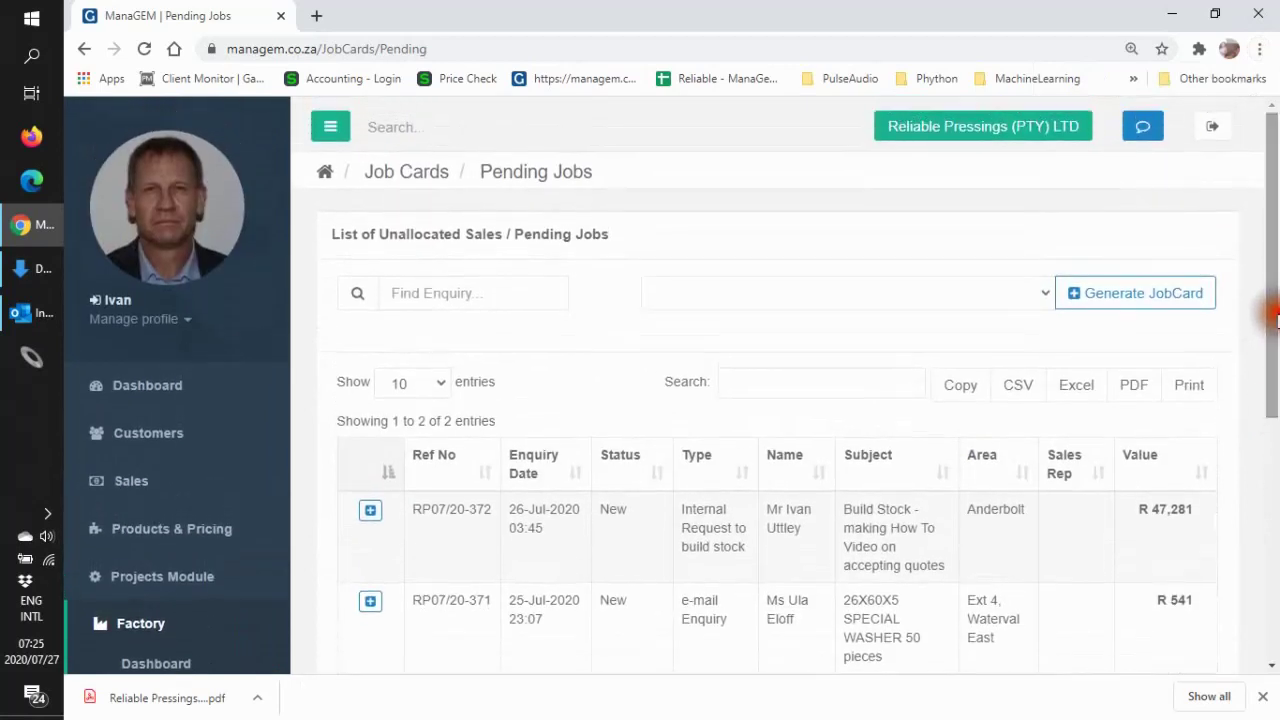
click(330, 126)
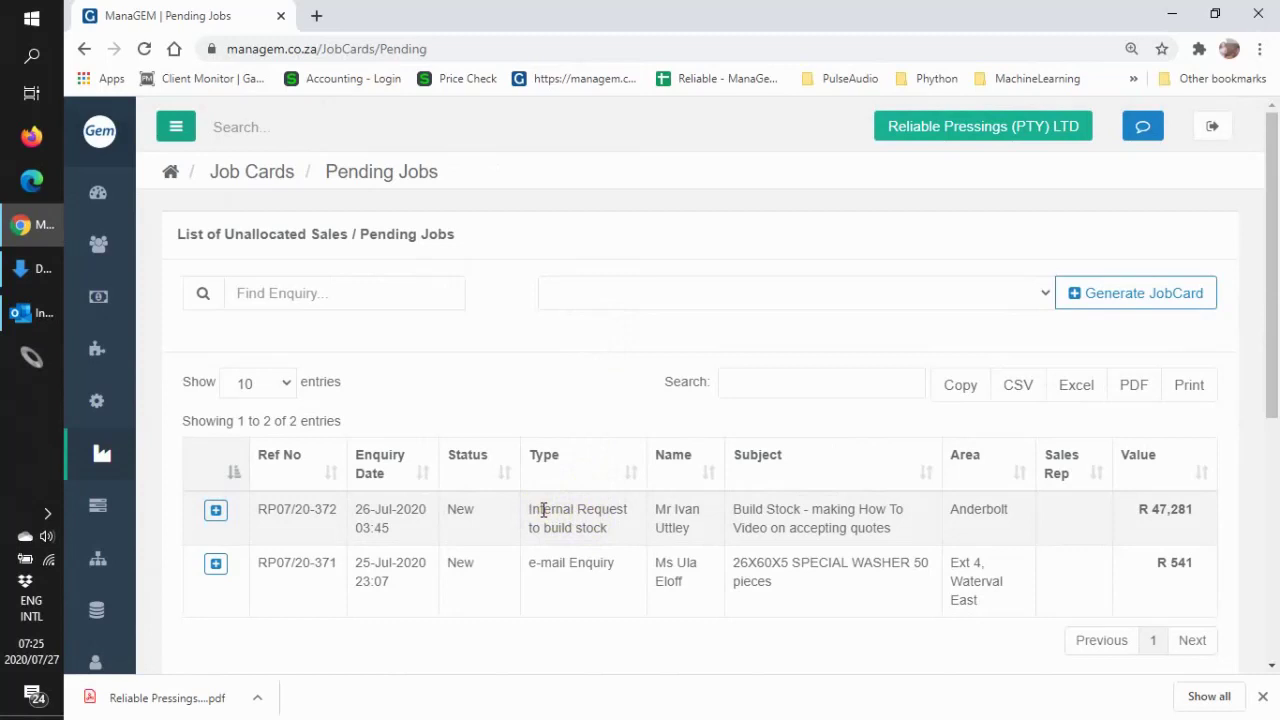
click(756, 514)
click(757, 512)
click(756, 511)
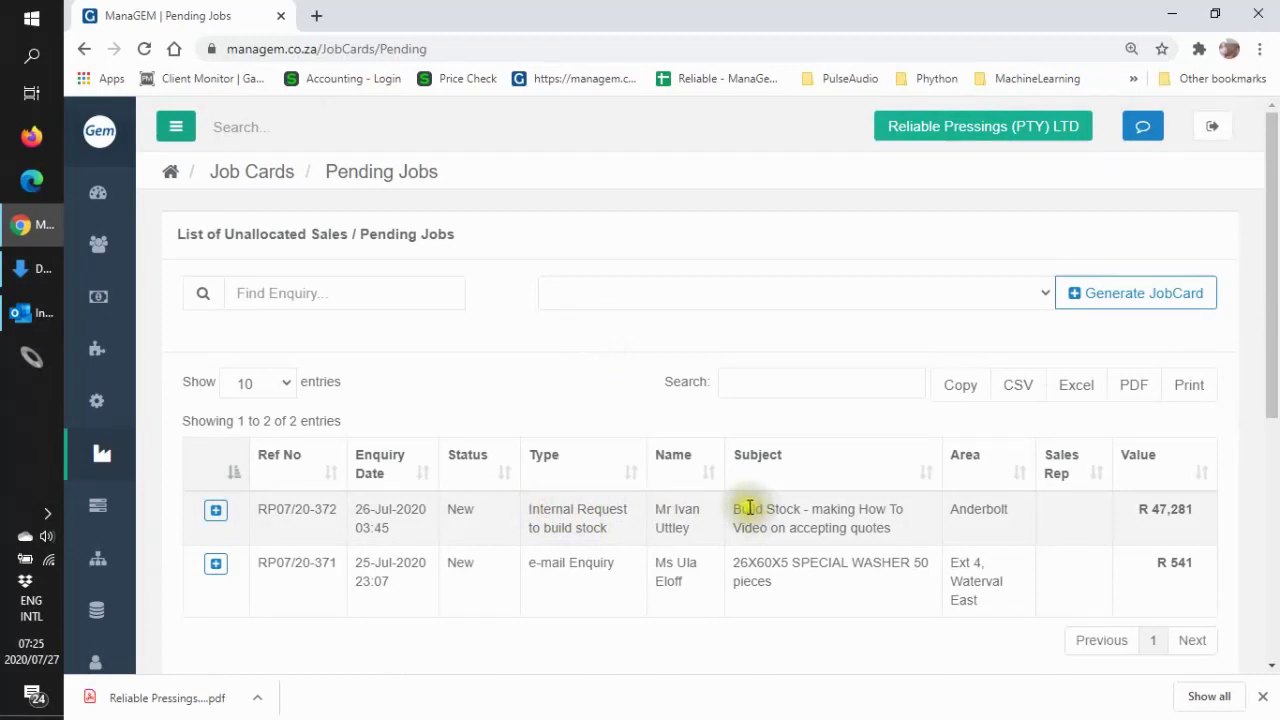
Step: Start a job card from the pending Build Stock job and set its delivery type to "Receive into Stock, build inventory"
click(216, 512)
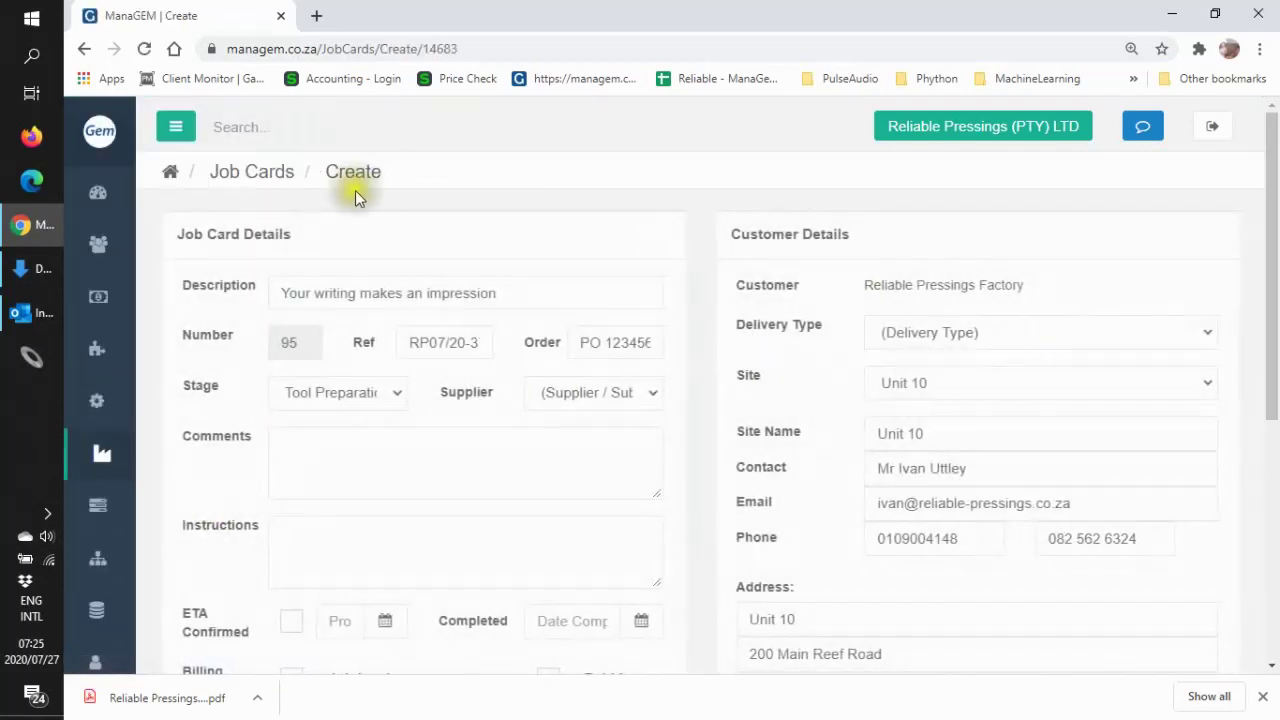
drag(497, 297, 189, 312)
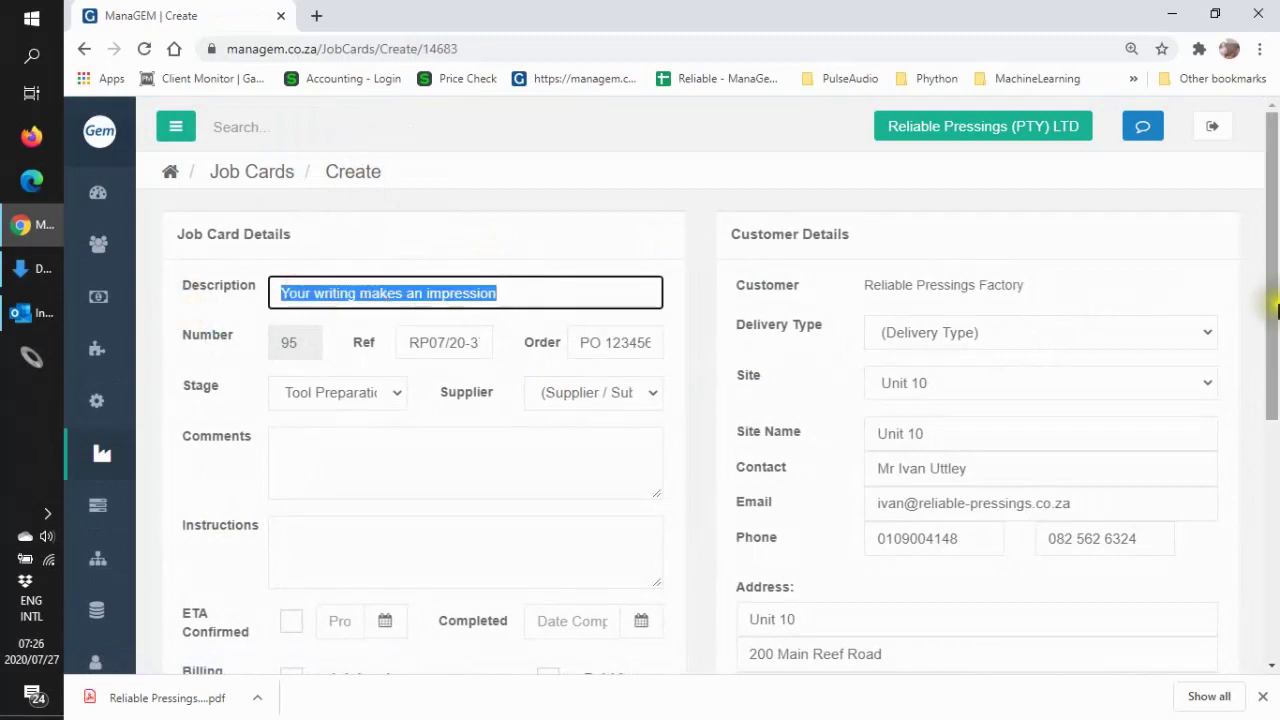
drag(1272, 316, 1266, 360)
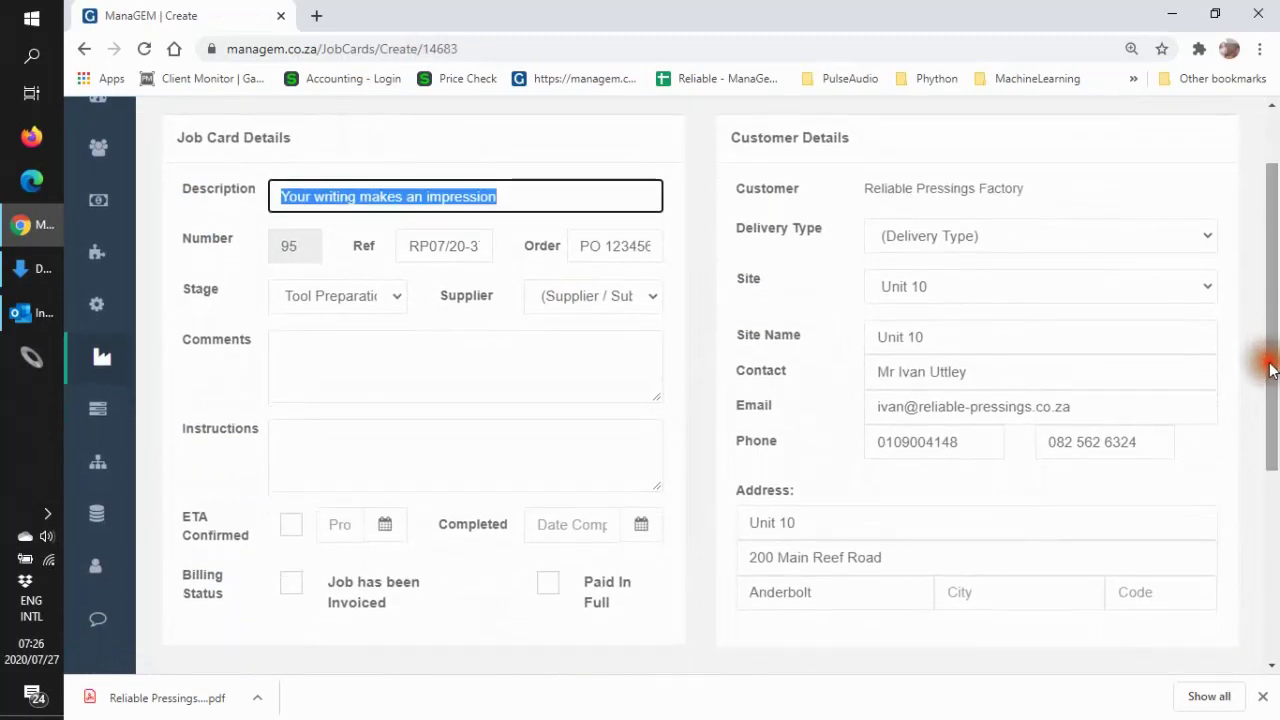
click(1204, 239)
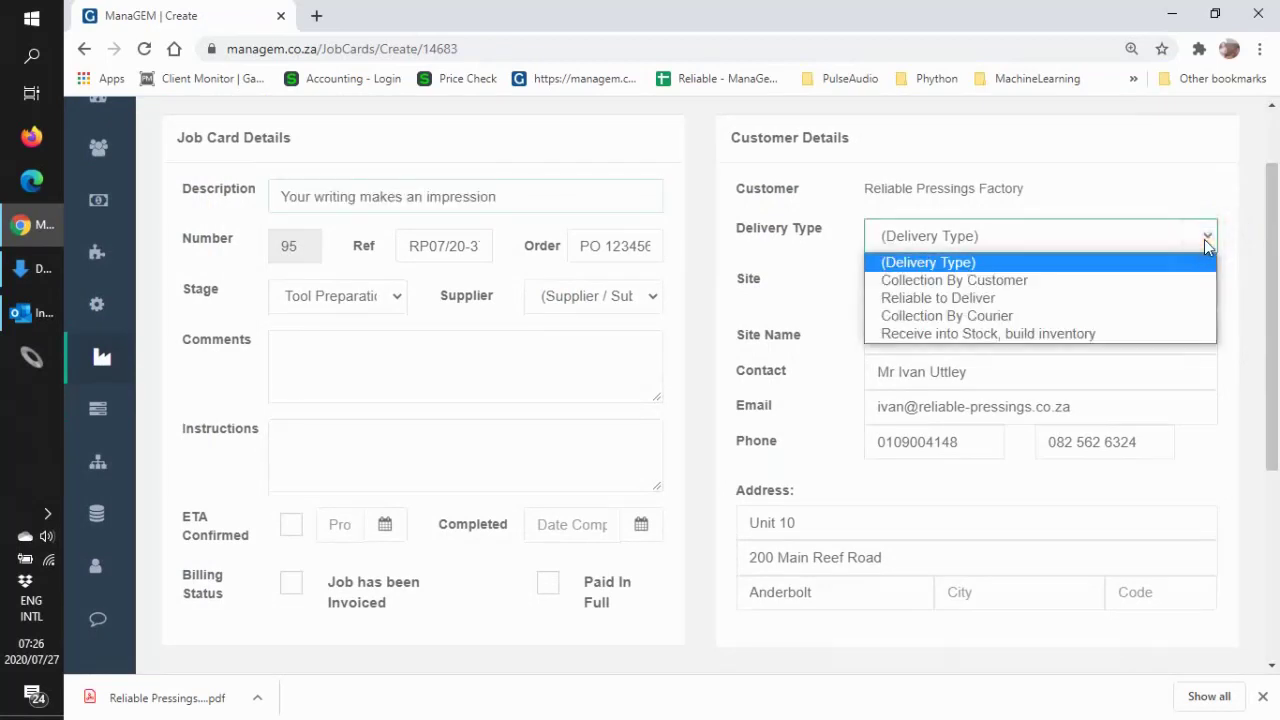
click(1155, 334)
drag(1271, 330, 1265, 373)
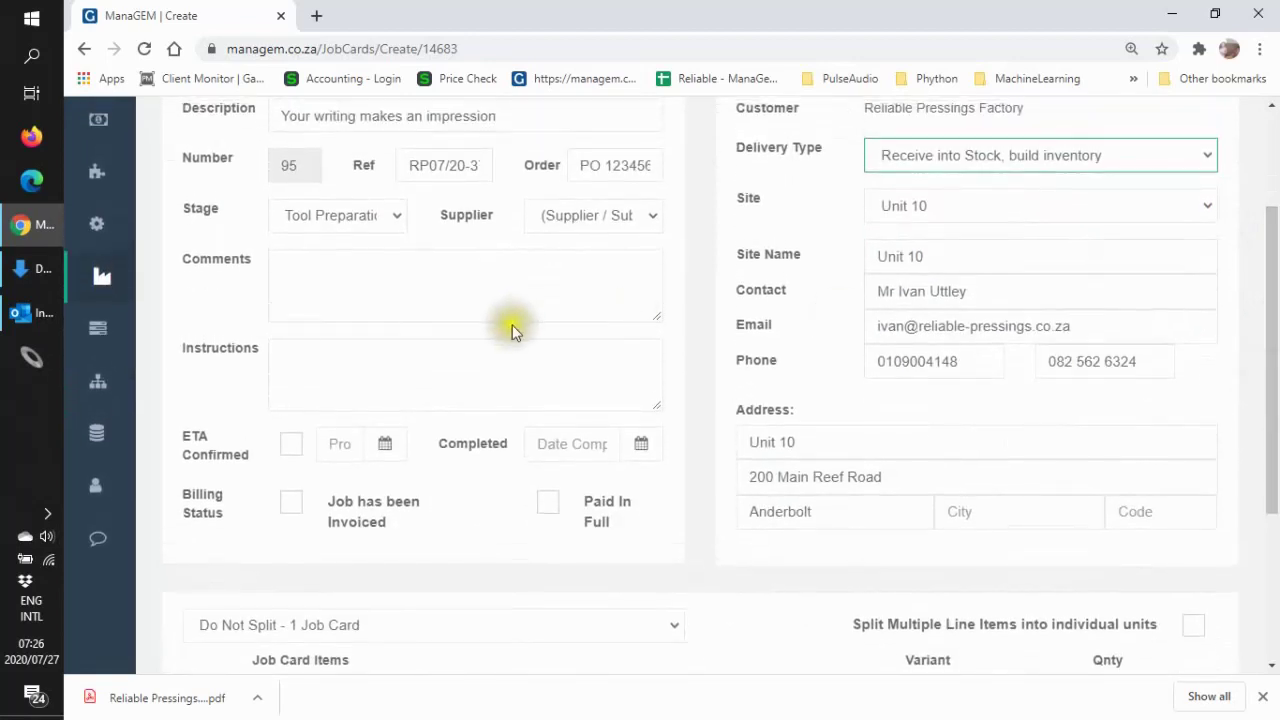
Step: Split the job into 2 job cards, with the 17x50x5 M16 Mild Steel Washers Zinc Plated on job card 2, and create them
drag(1268, 371, 1270, 564)
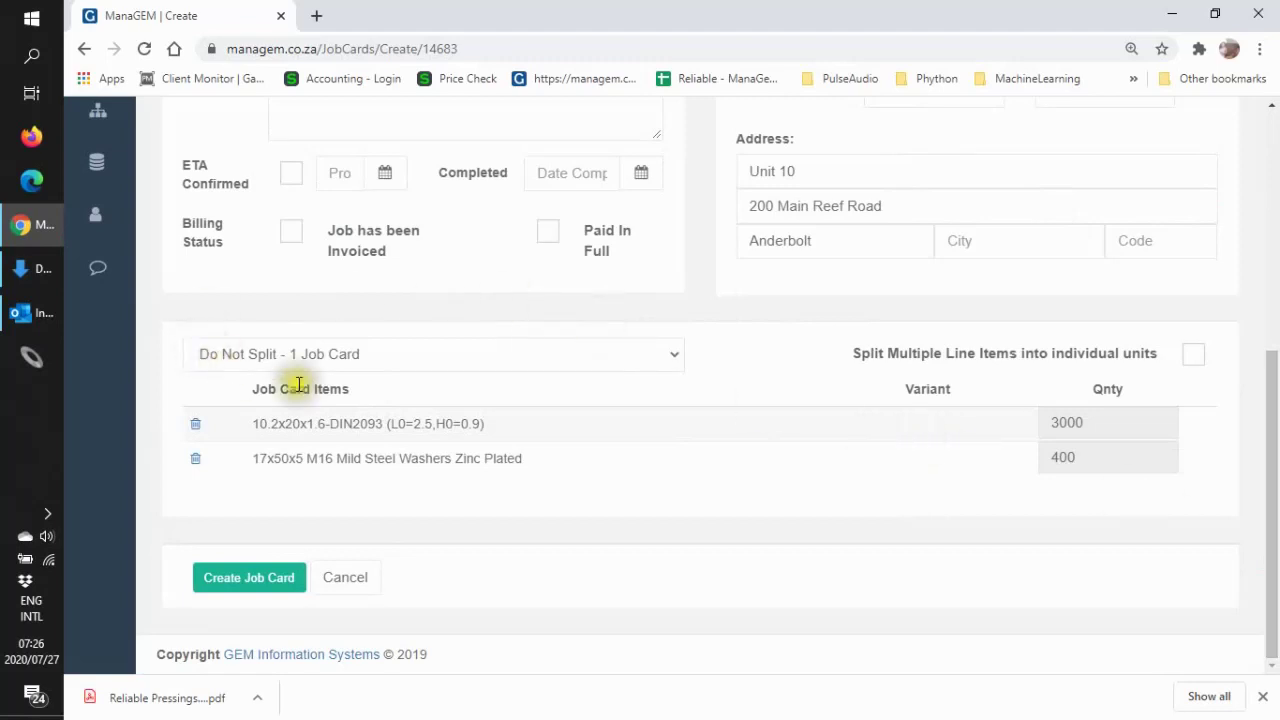
click(671, 353)
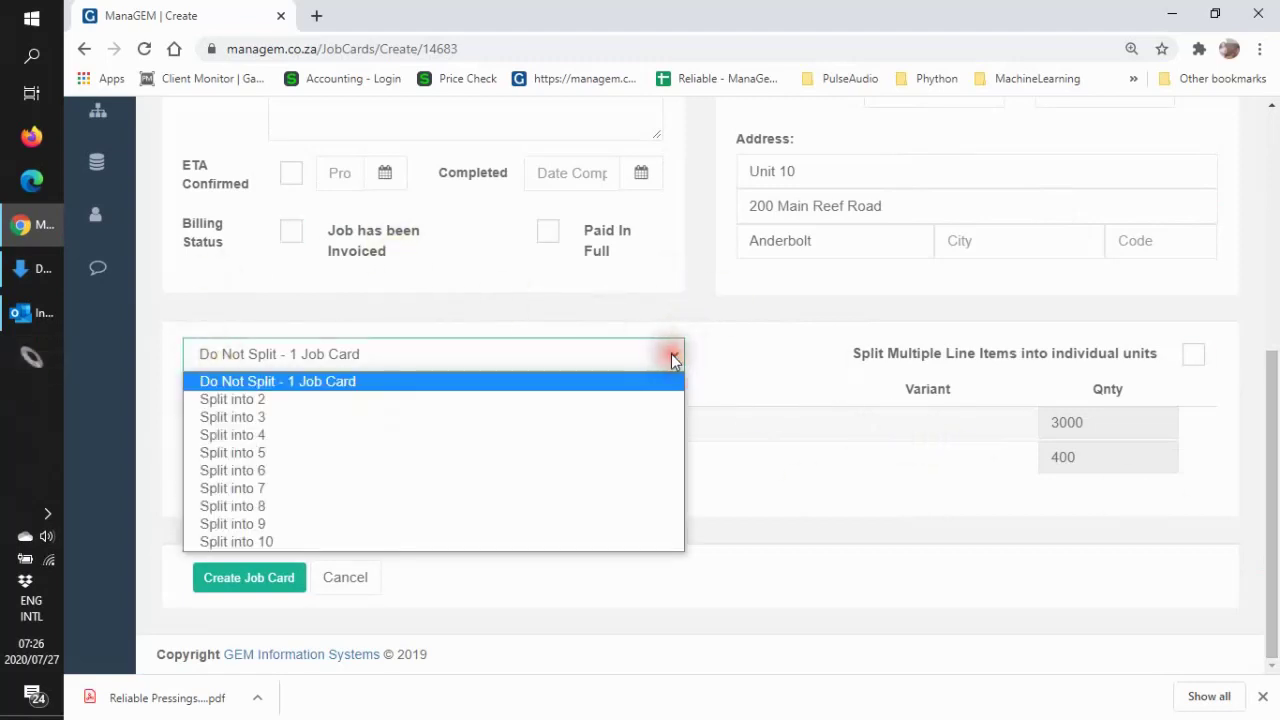
click(638, 395)
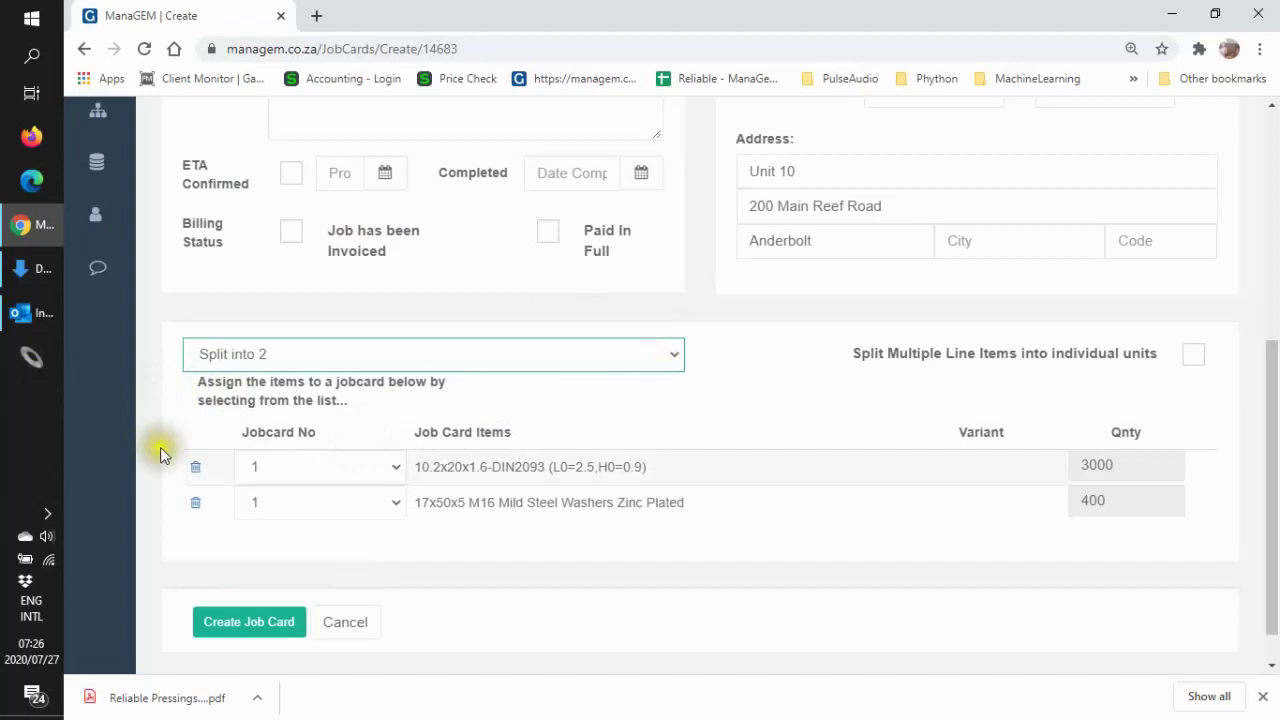
click(393, 471)
click(385, 493)
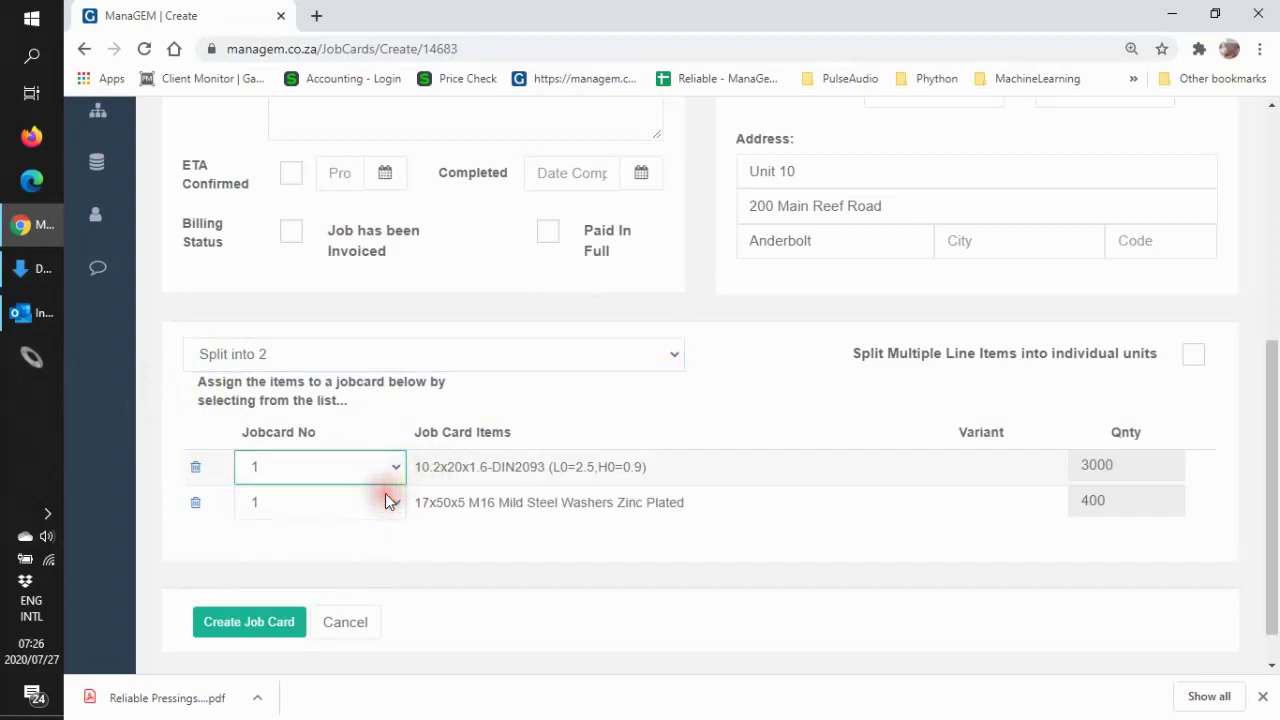
click(392, 504)
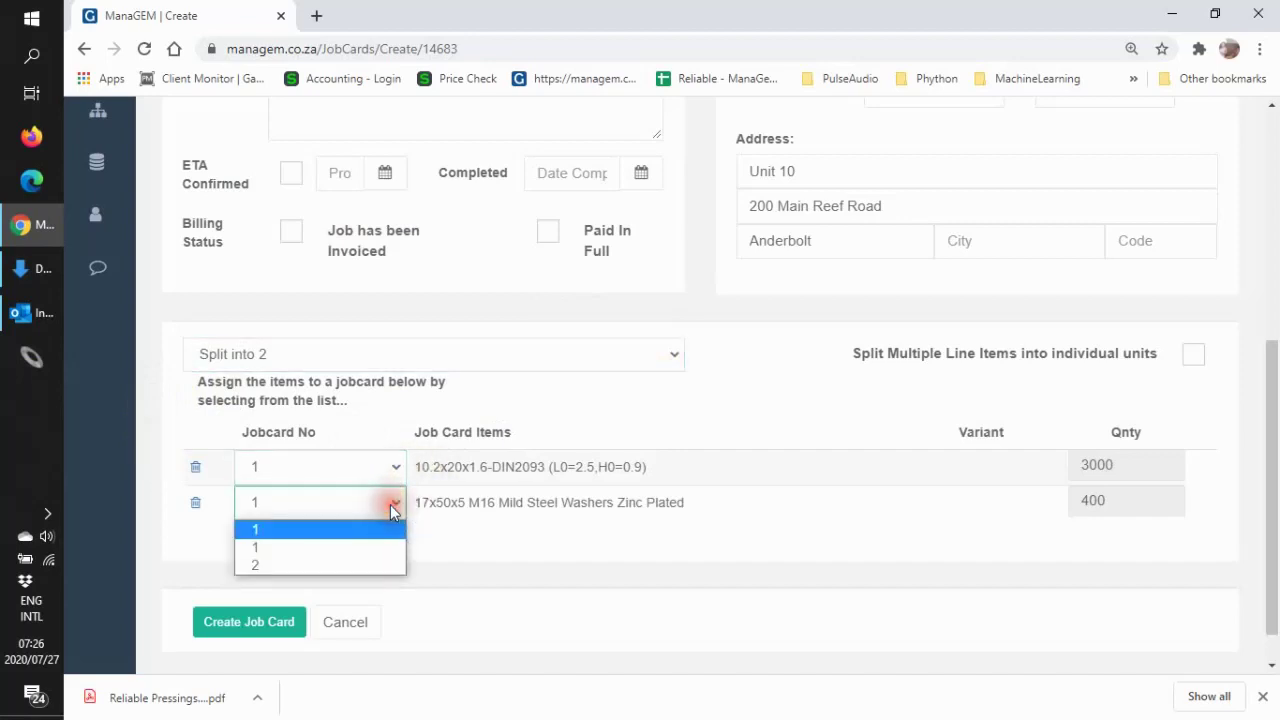
click(371, 565)
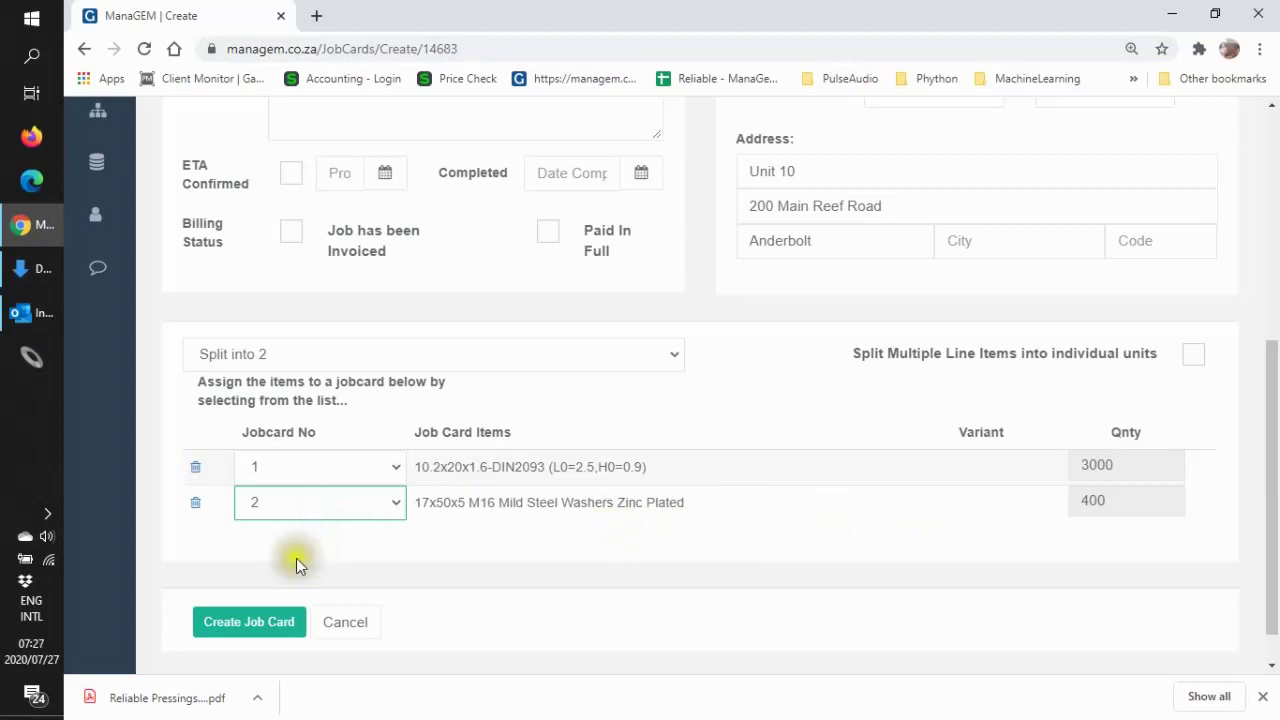
click(272, 618)
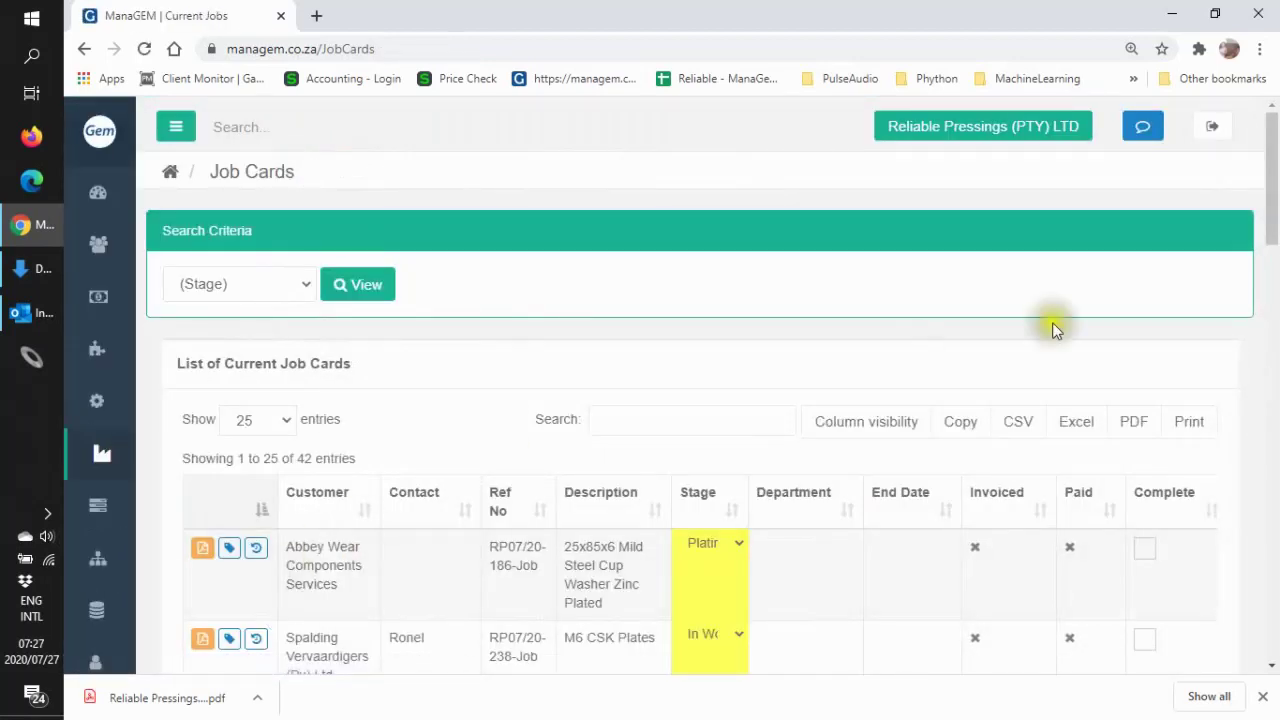
Step: Sort the current job cards by reference number in descending order
drag(1265, 238, 1240, 648)
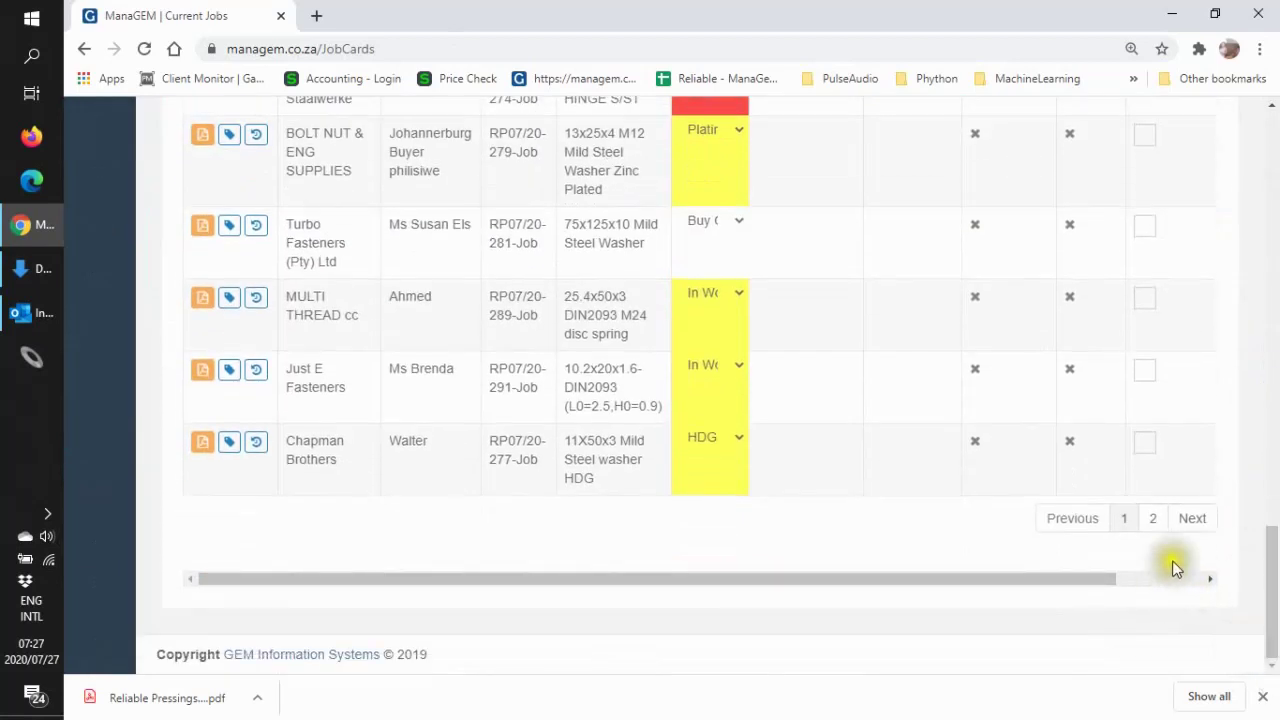
drag(1272, 620, 1275, 236)
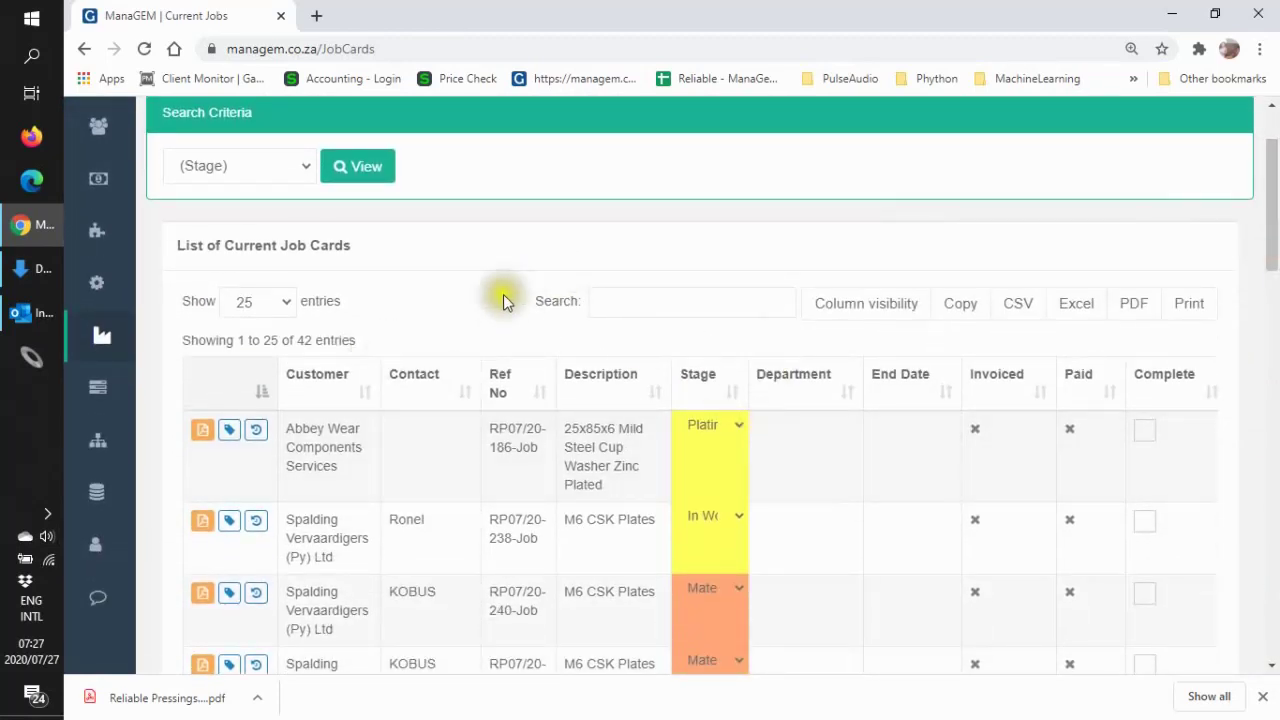
click(505, 384)
click(507, 387)
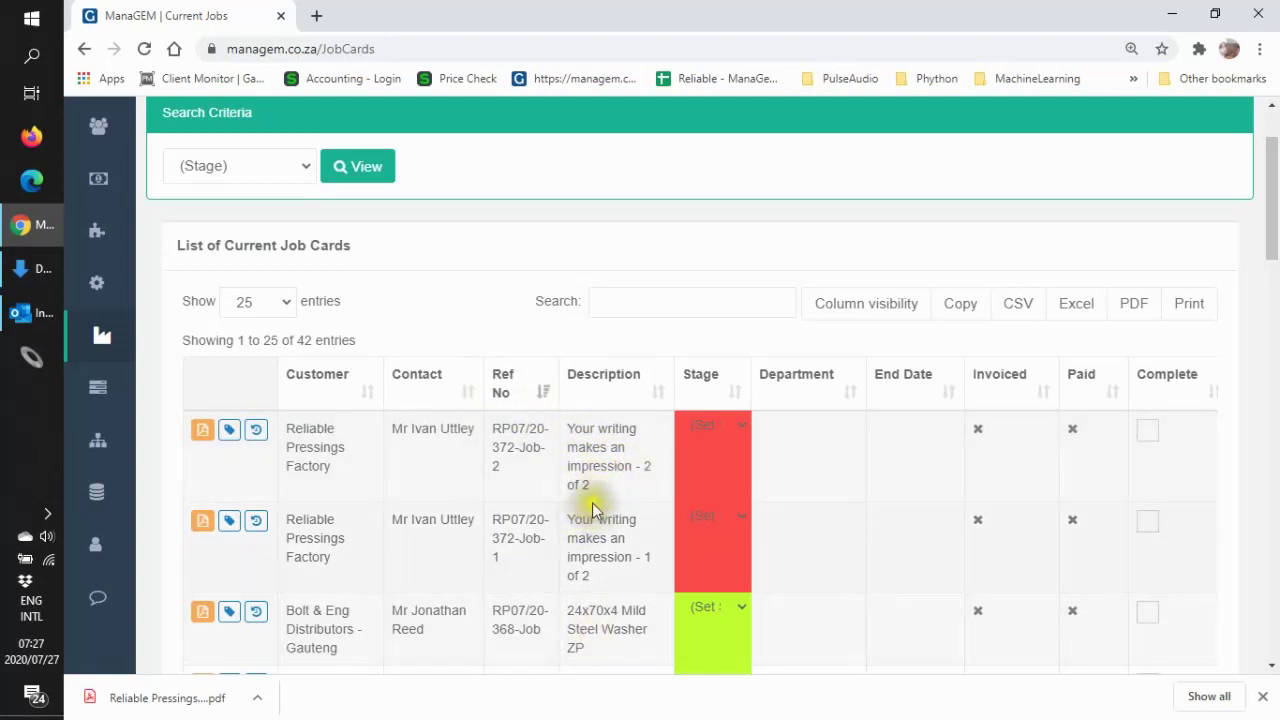
Step: Open the PDF job sheet of the "Your writing makes an impression - 2 of 2" job card, review it and return to the job cards list
click(202, 433)
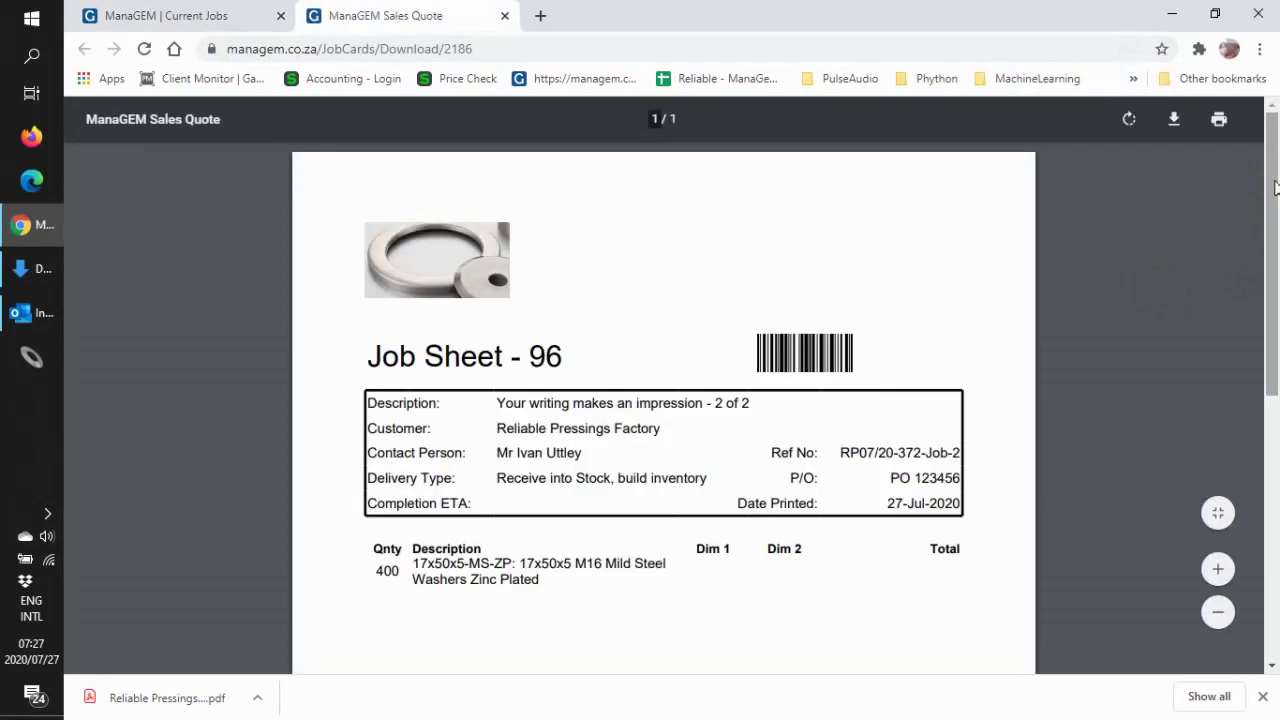
drag(1269, 166, 1262, 228)
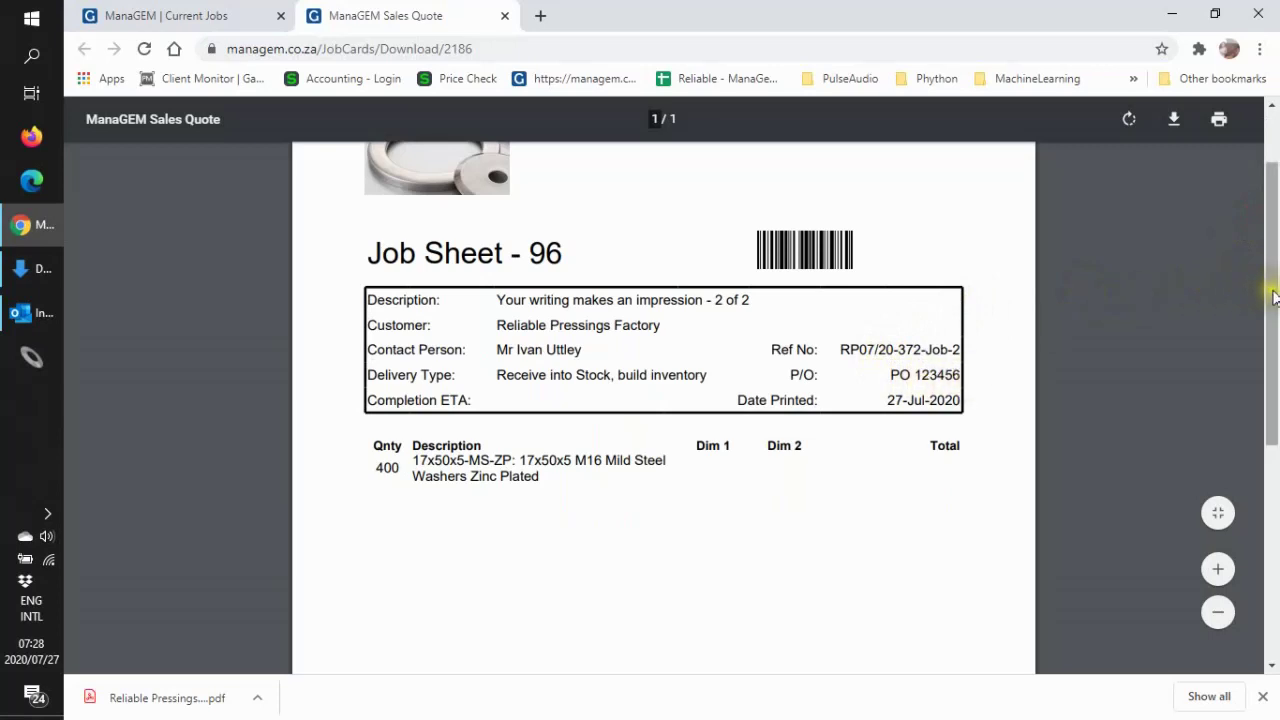
drag(1270, 288, 1270, 214)
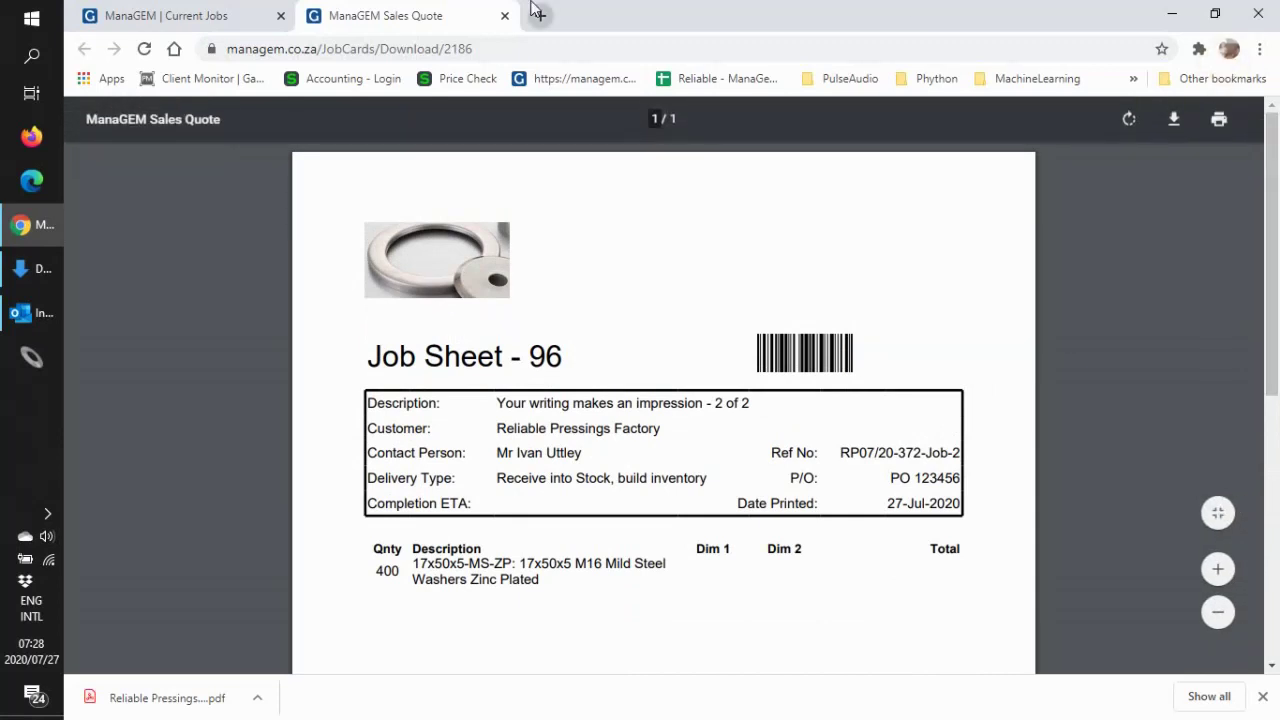
click(218, 17)
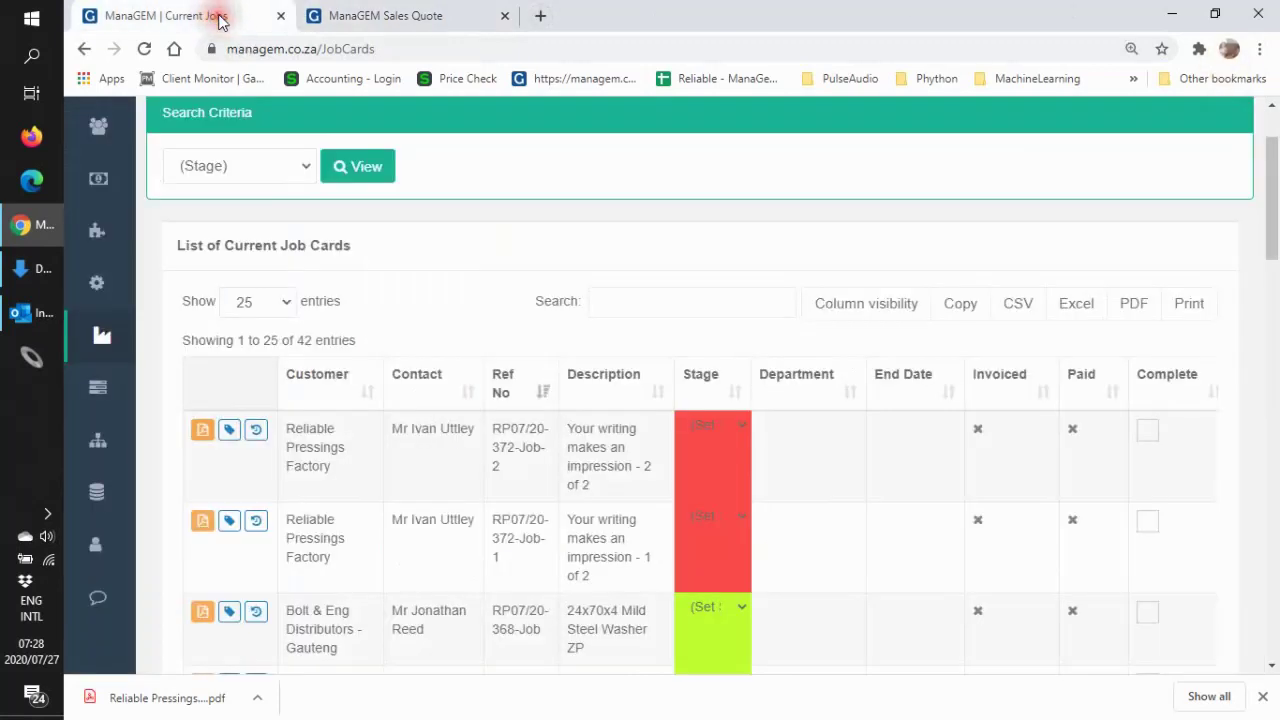